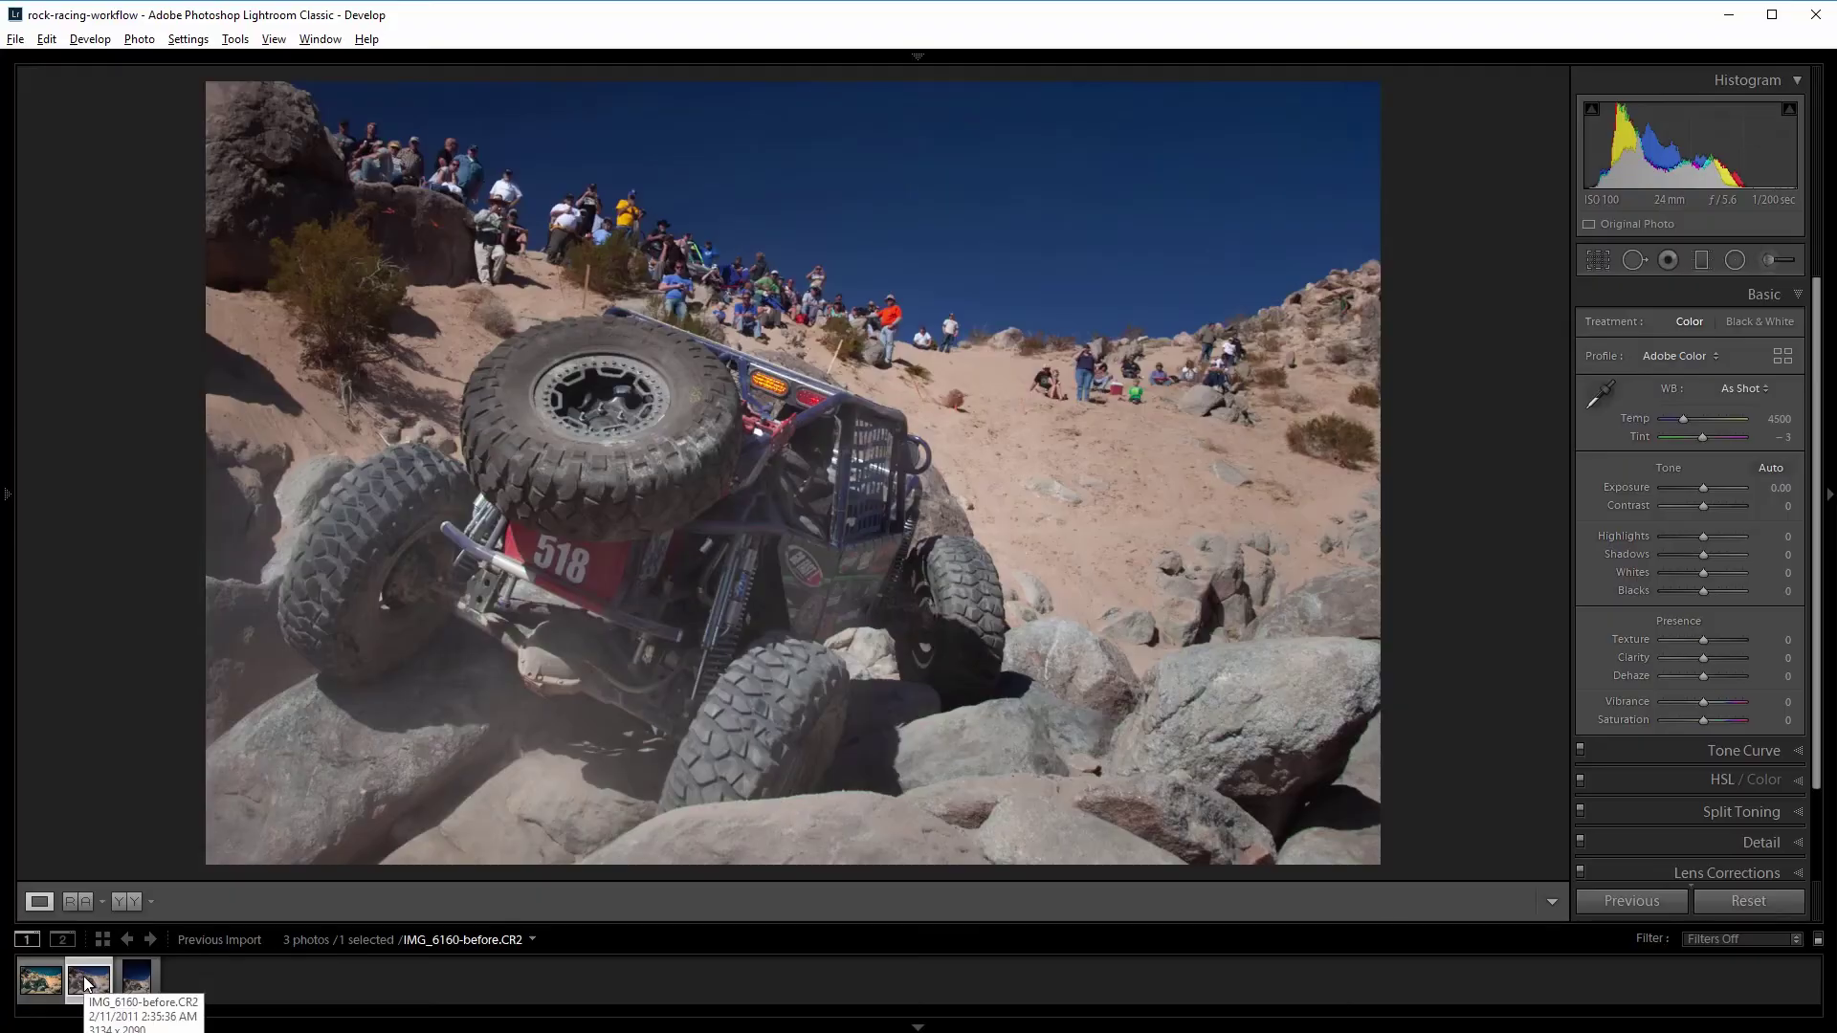
Step: Browse the finished edit and the third photo, then return to the unedited race photo
{"action": "key", "text": "Left"}
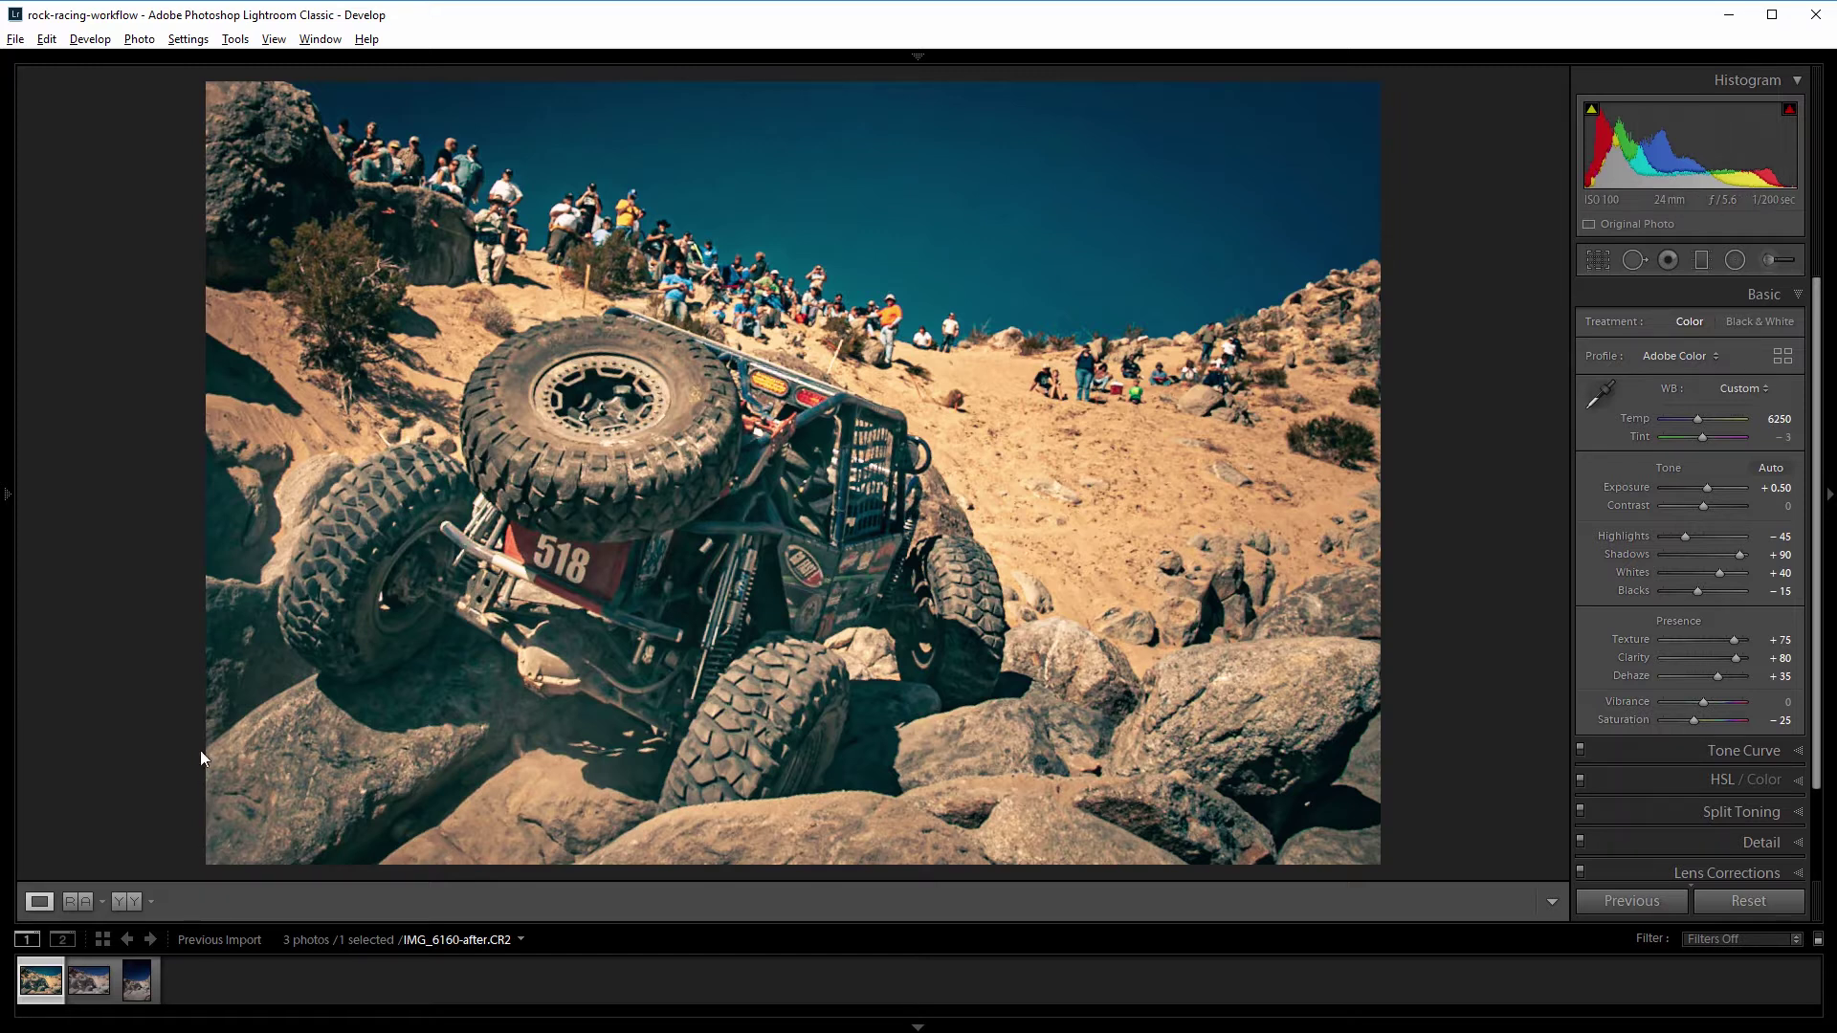
{"action": "left_click", "coordinate": [135, 993]}
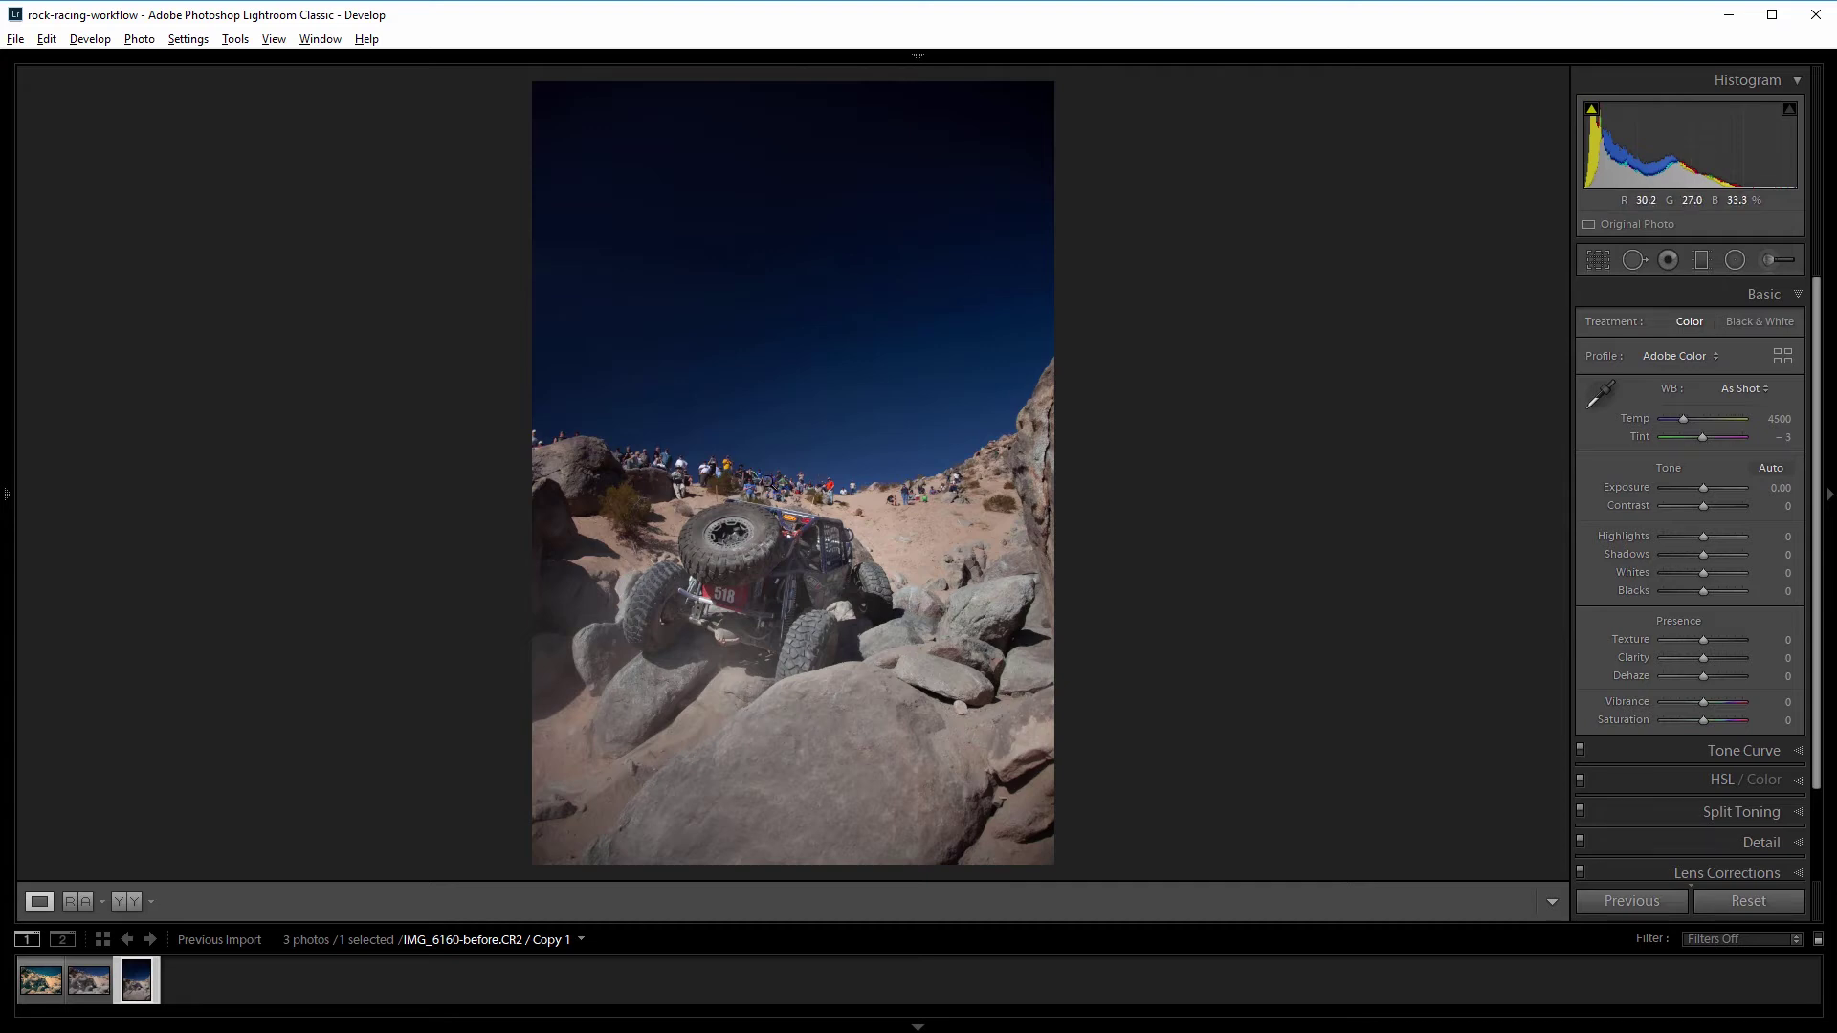
{"action": "left_click", "coordinate": [90, 981]}
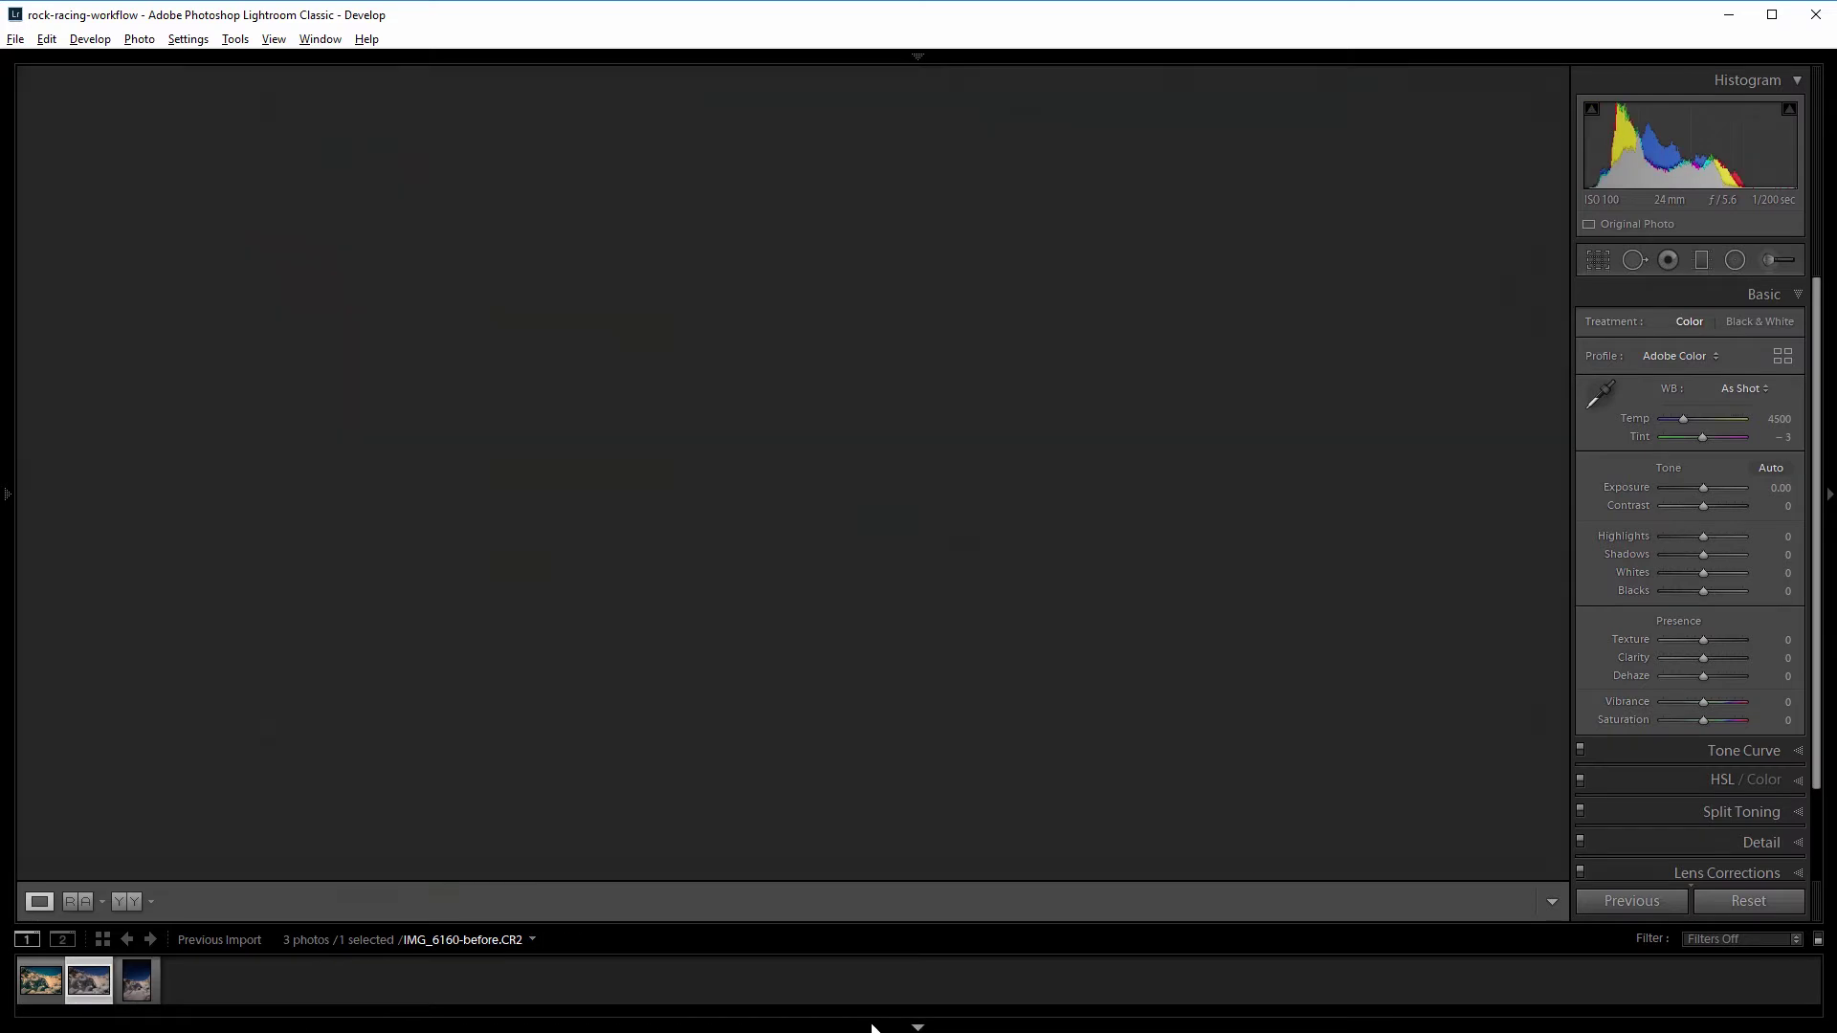
Step: Hide the filmstrip and commit a straightened crop on the race photo
{"action": "left_click", "coordinate": [869, 1024]}
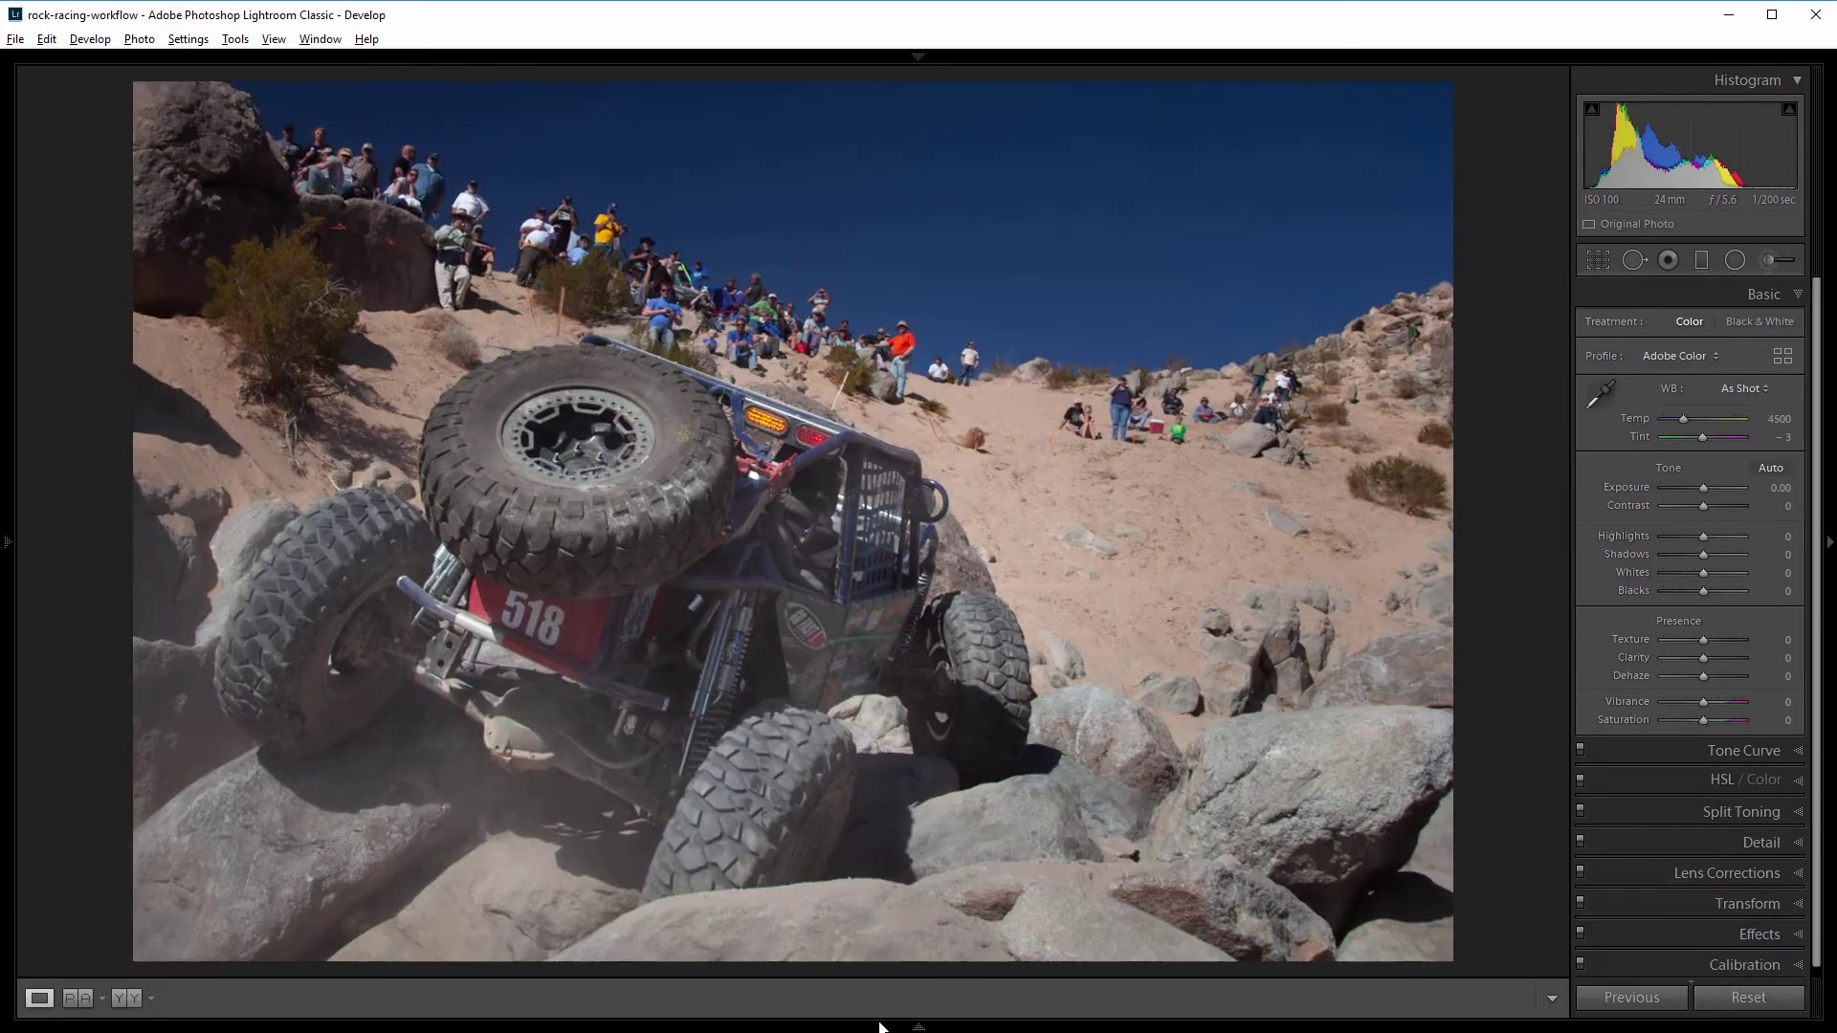
{"action": "left_click", "coordinate": [1597, 260]}
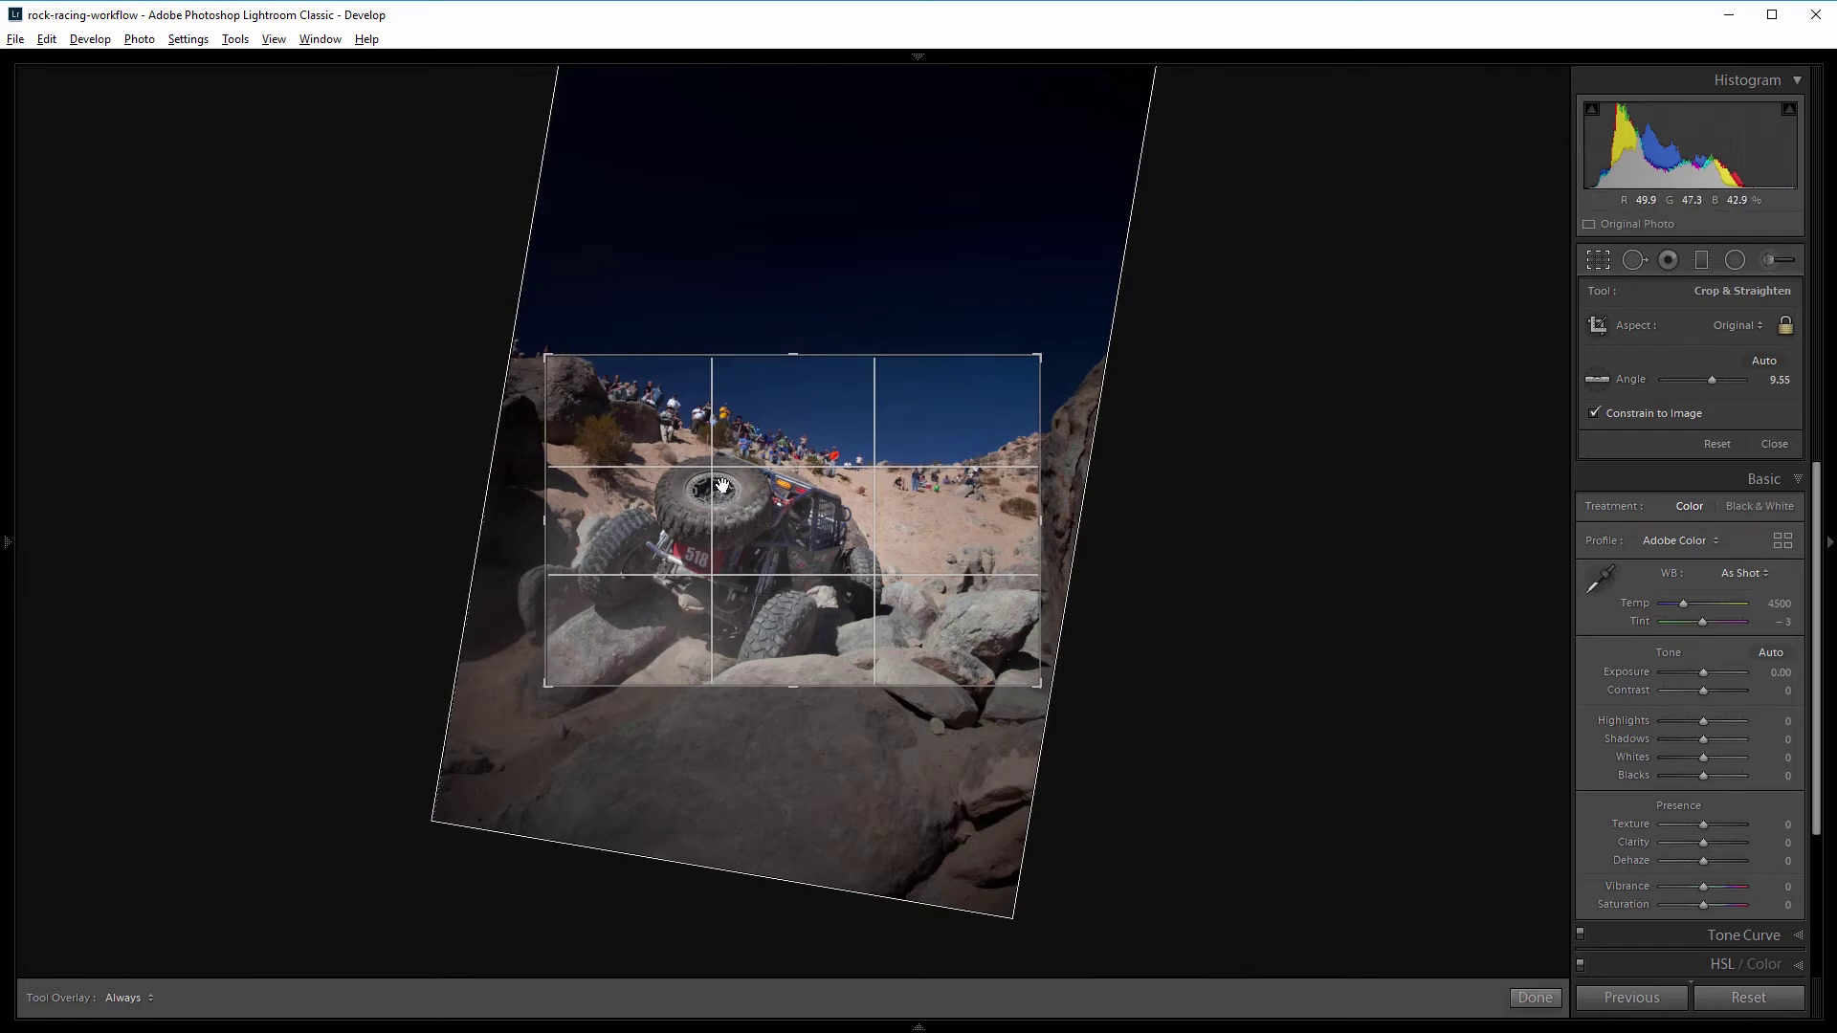
{"action": "key", "text": "Return"}
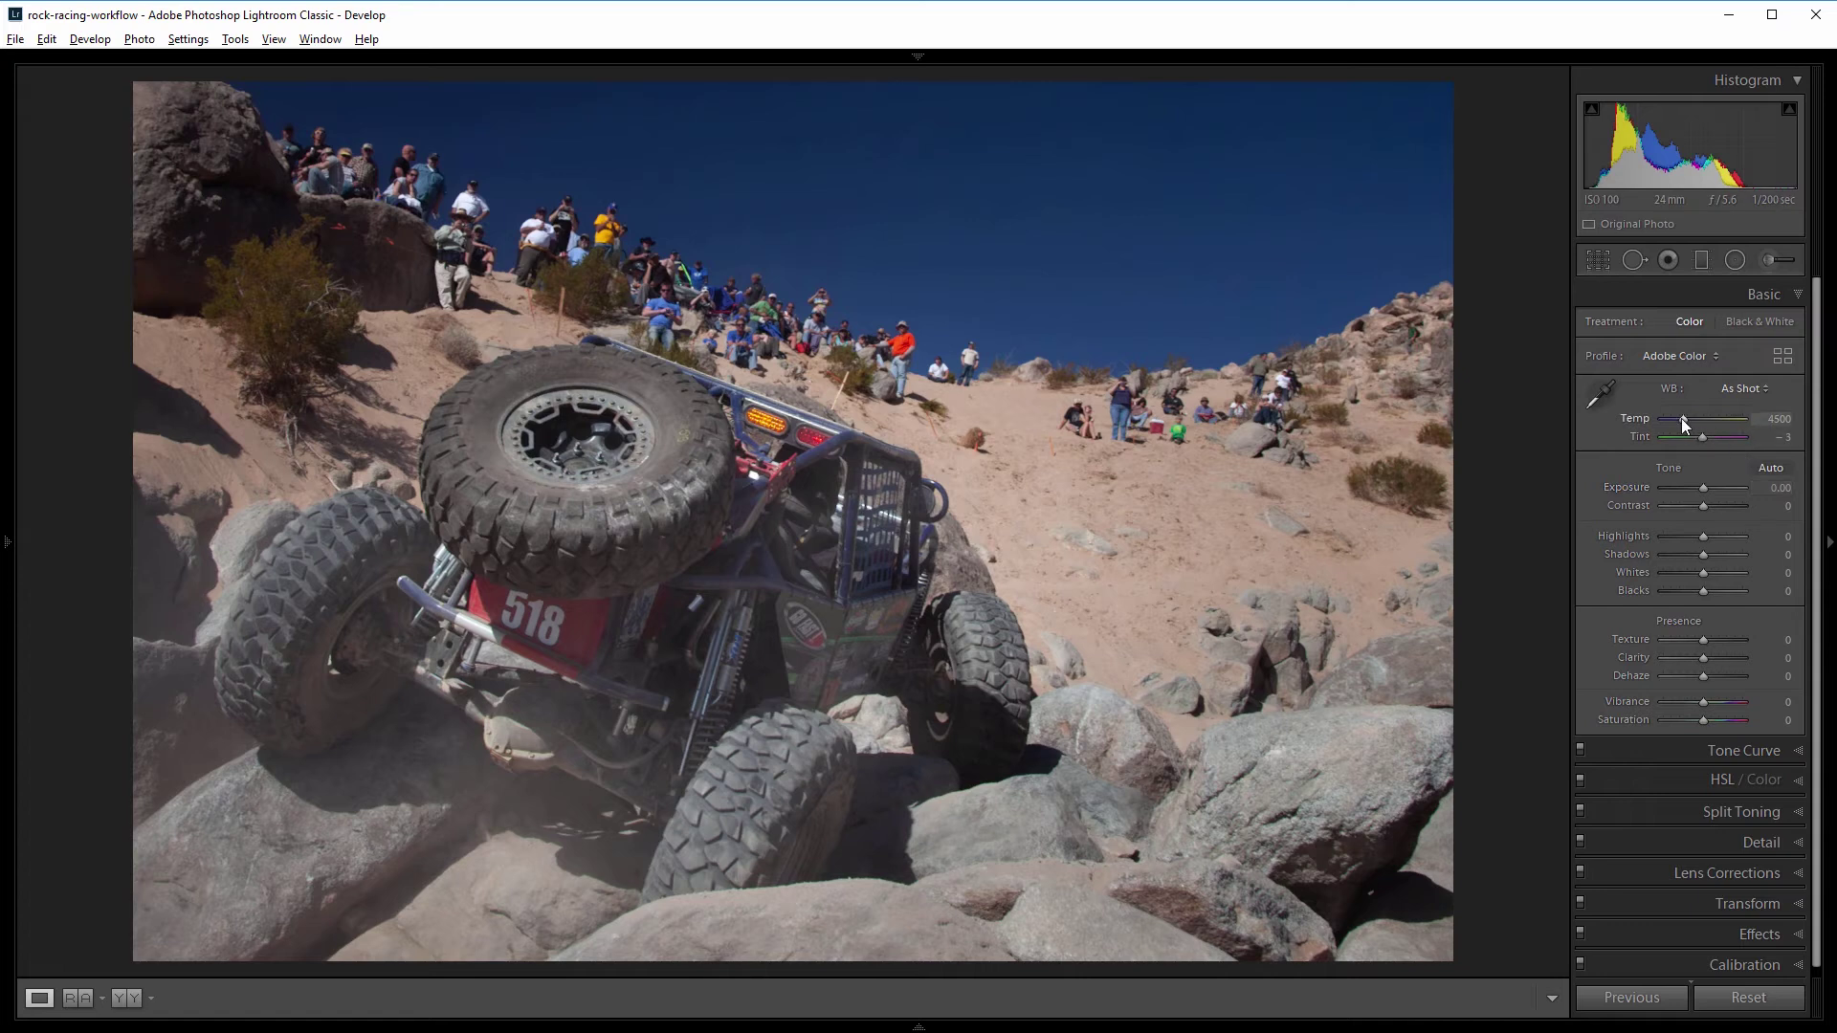
Step: In the Basic panel, set Temp 6286, Exposure +0.48 and Highlights -43
{"action": "left_click_drag", "start_coordinate": [1686, 419], "coordinate": [1699, 422]}
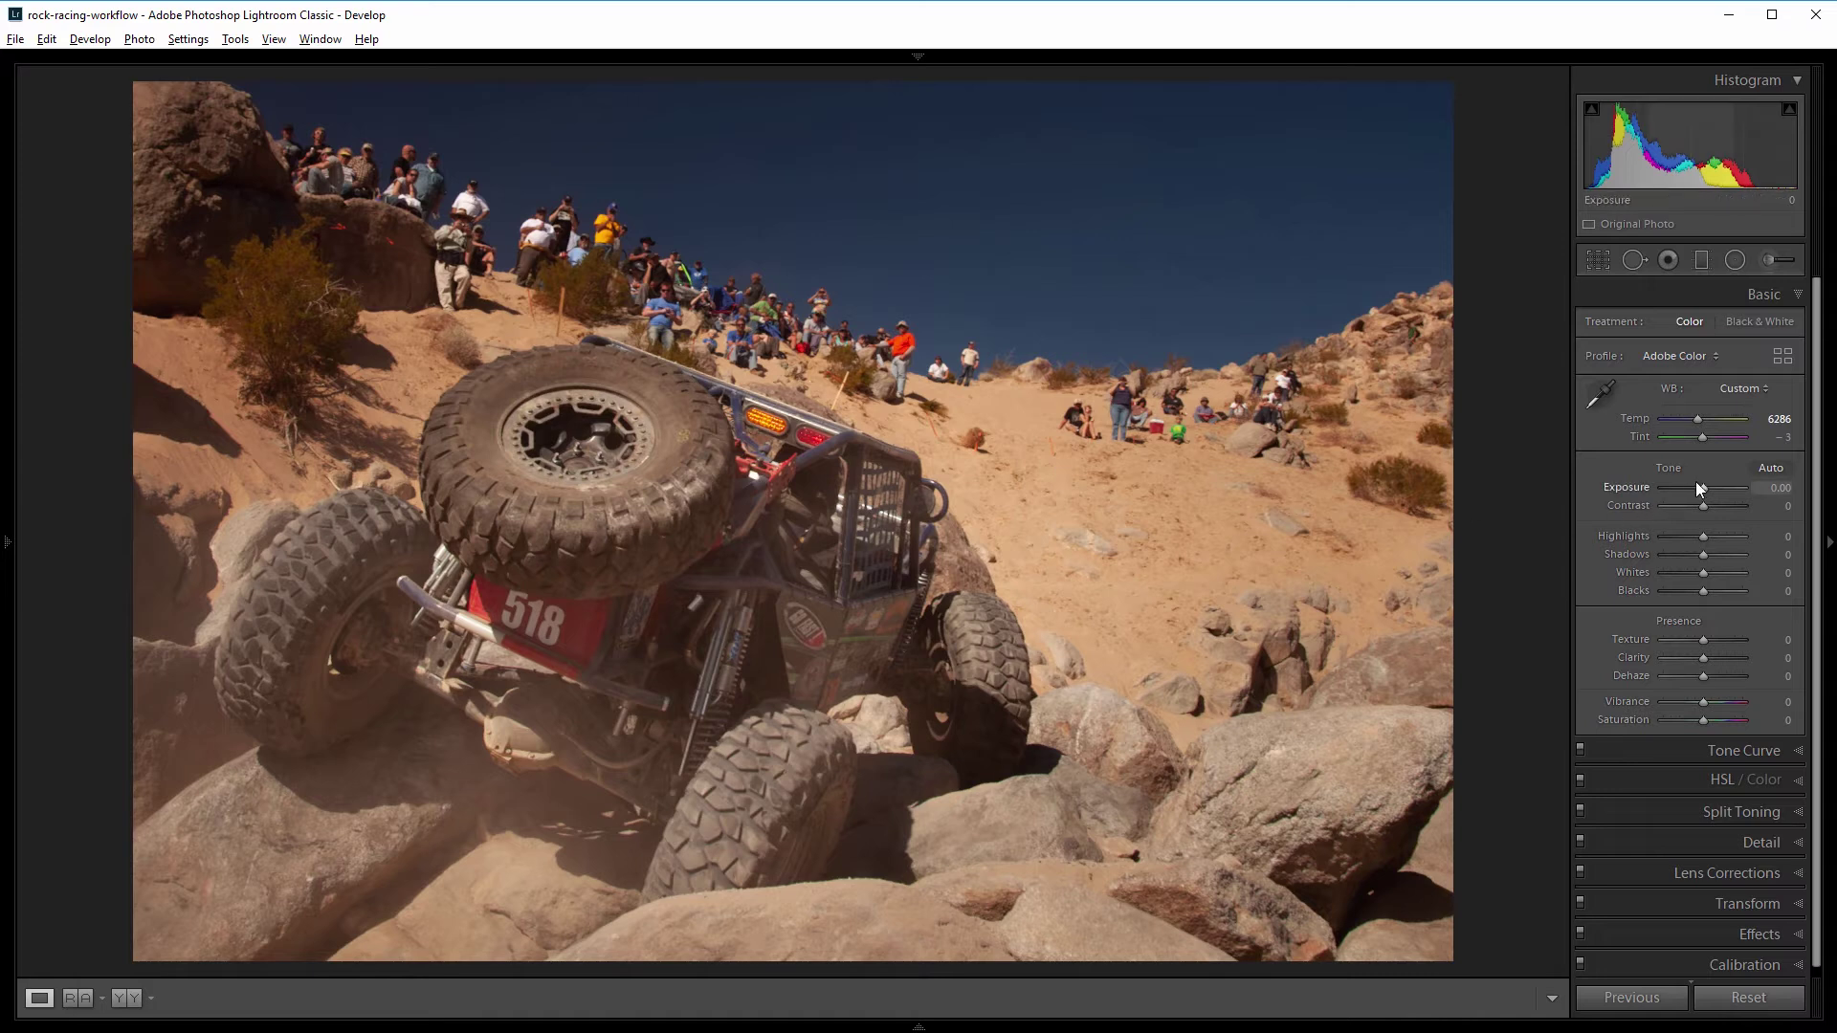
{"action": "left_click_drag", "start_coordinate": [1704, 488], "coordinate": [1709, 489]}
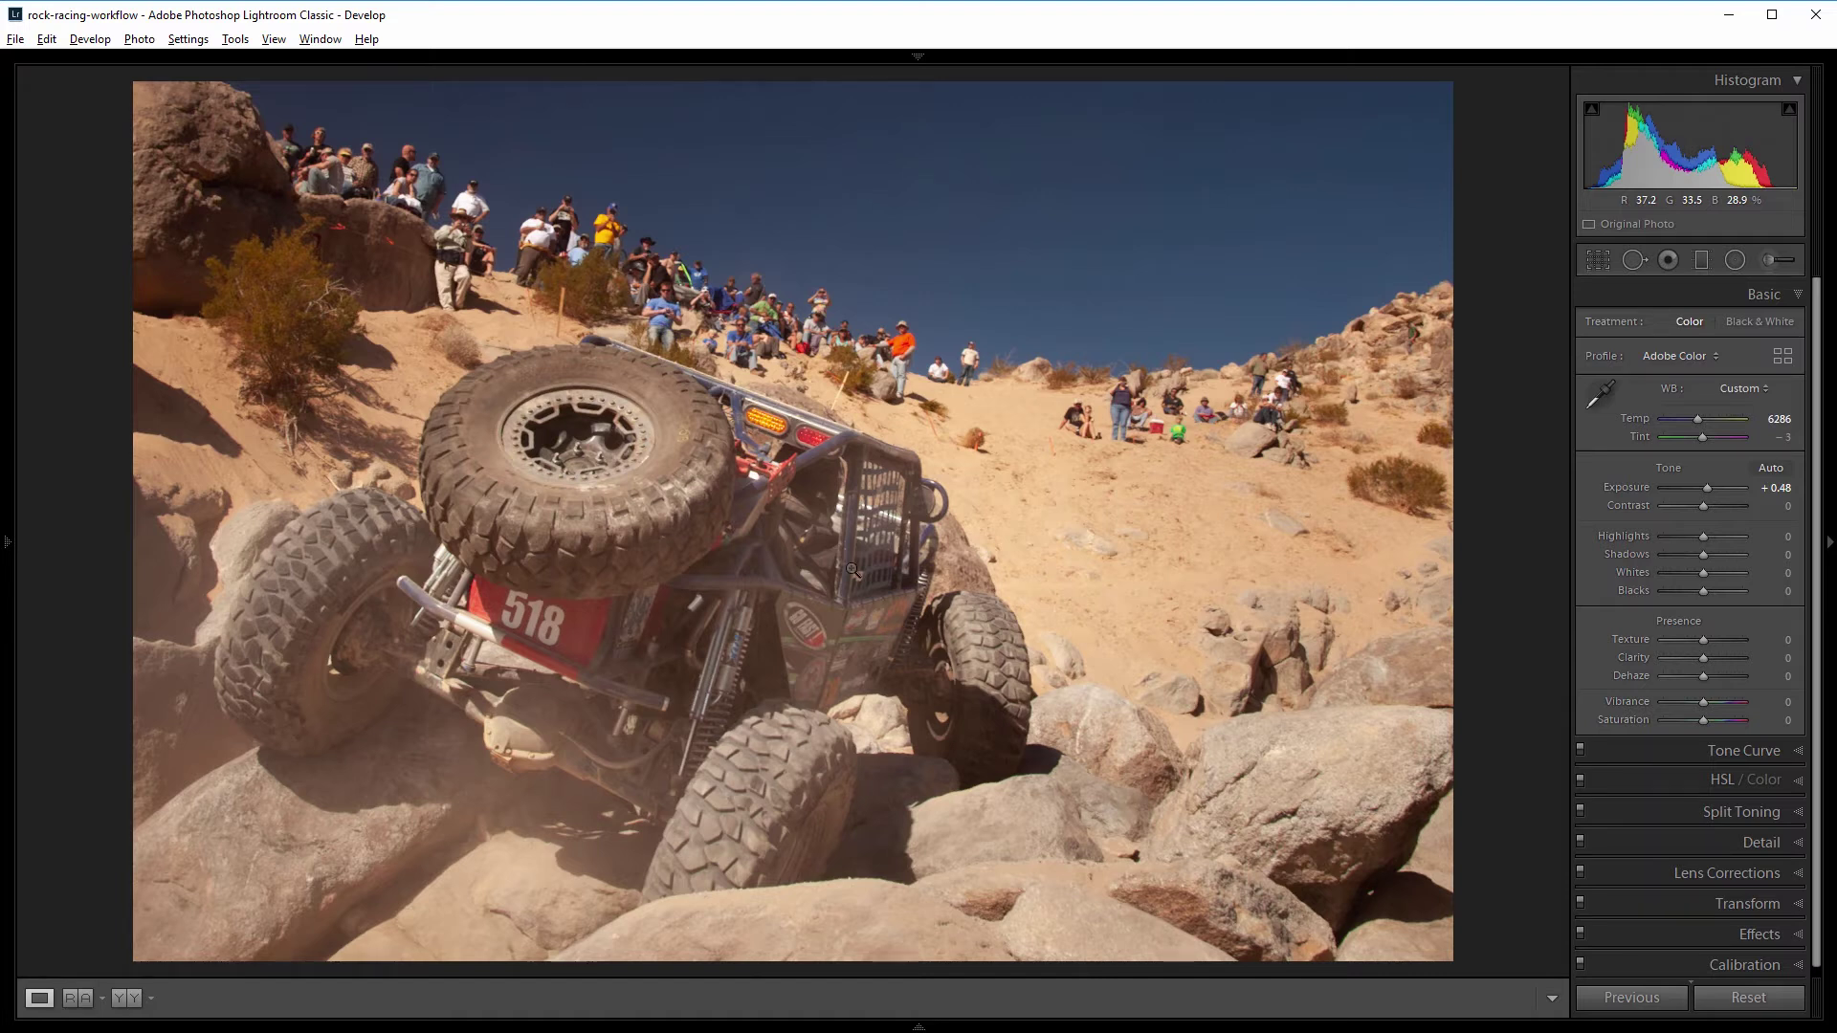
{"action": "left_click_drag", "start_coordinate": [1703, 536], "coordinate": [1685, 534]}
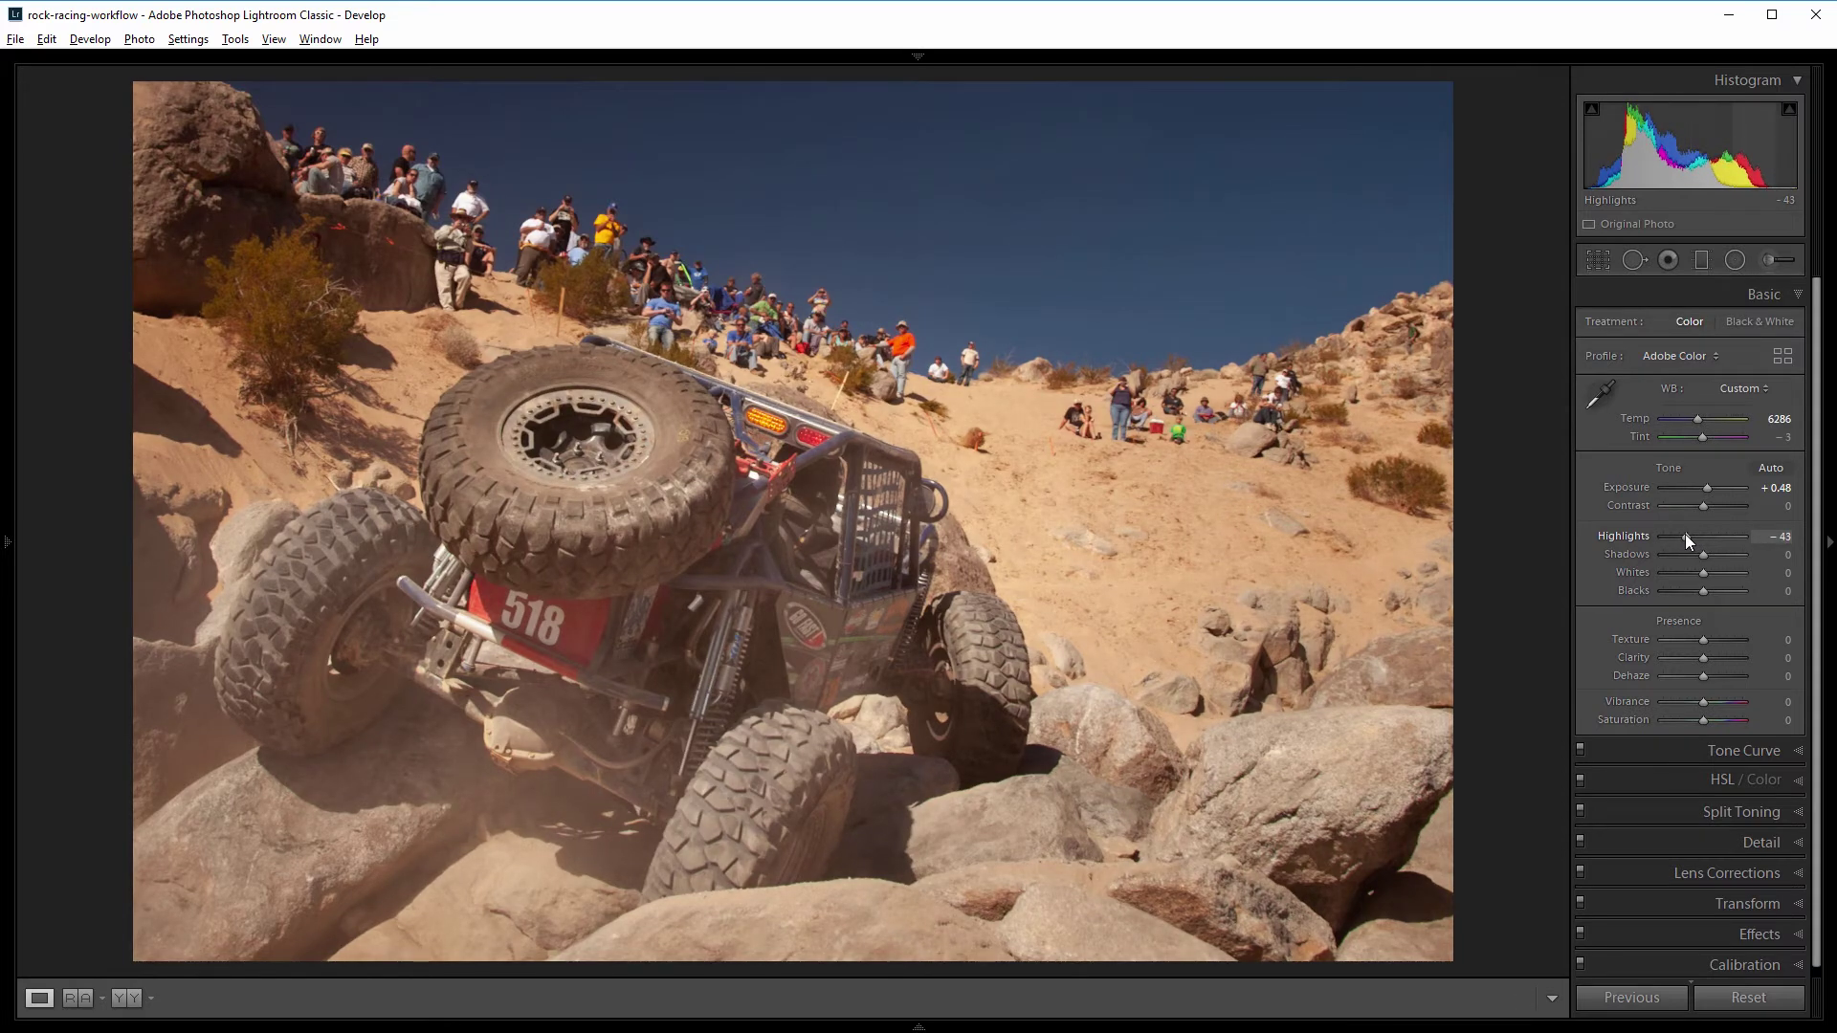
Step: In the Basic panel, set Shadows +88, Whites +40 and Blacks -19
{"action": "left_click_drag", "start_coordinate": [1702, 555], "coordinate": [1739, 555]}
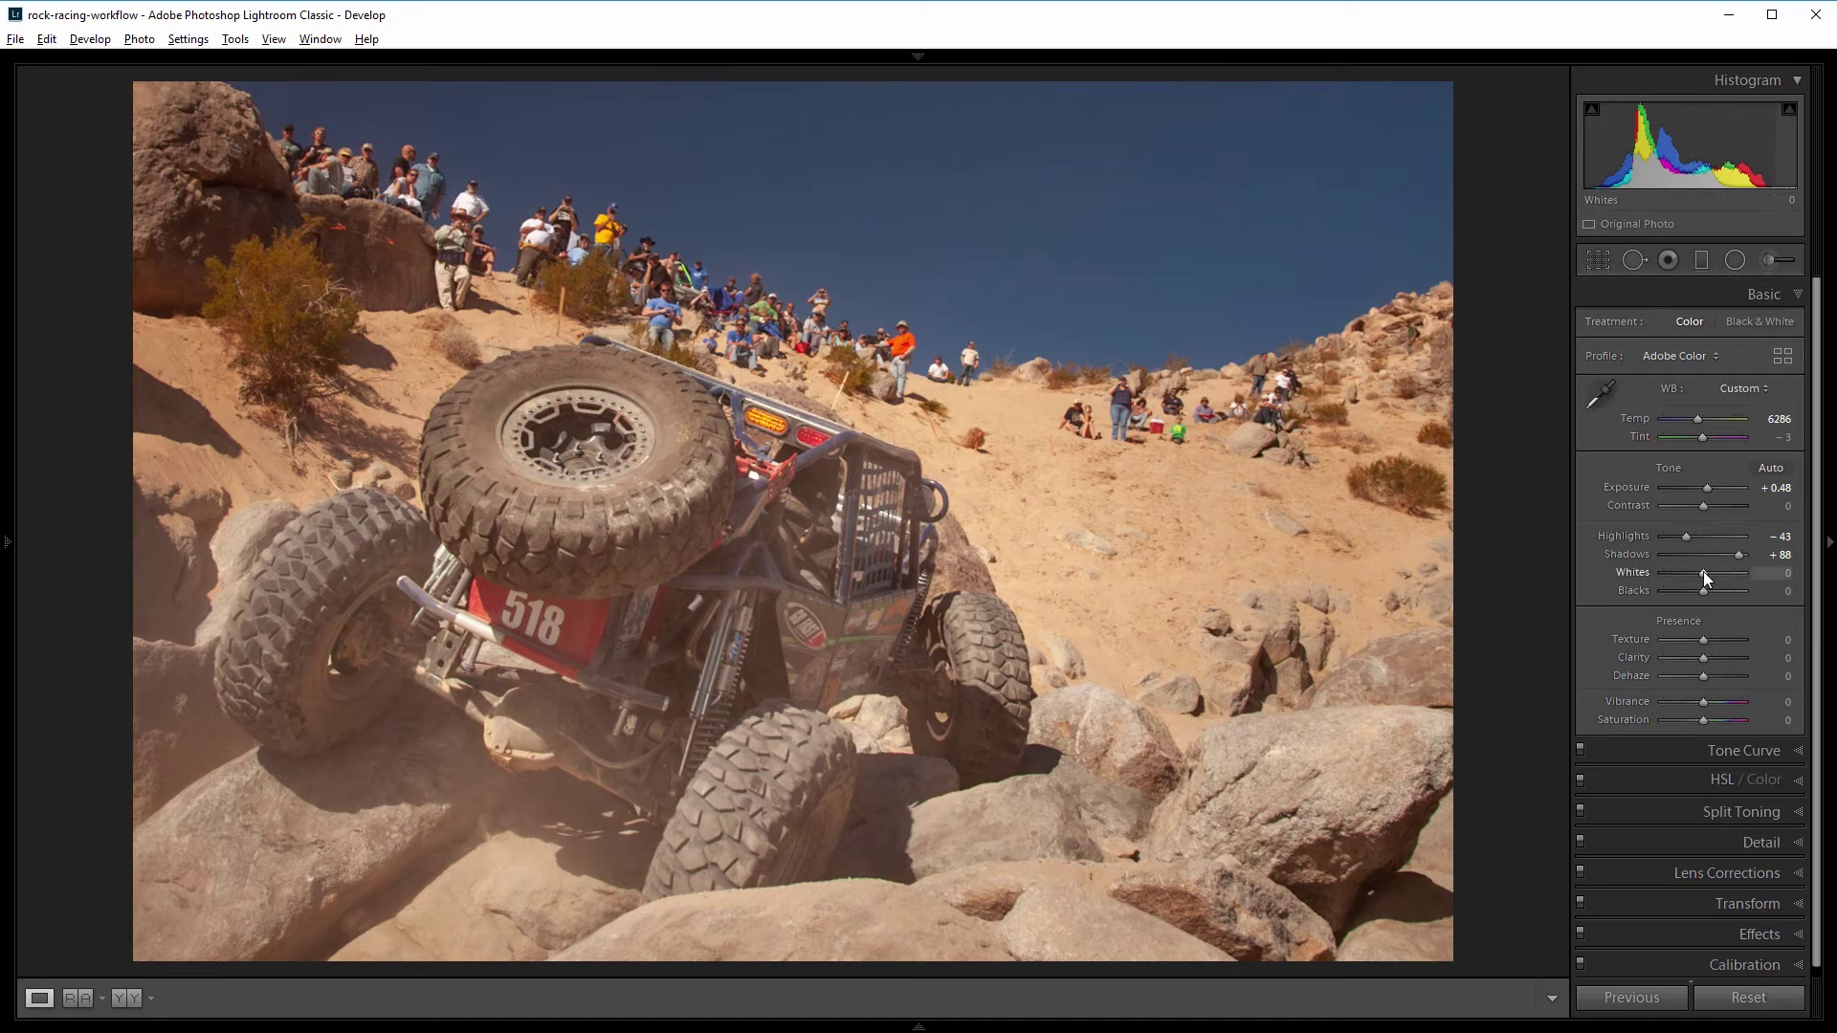
{"action": "left_click_drag", "start_coordinate": [1704, 573], "coordinate": [1719, 574]}
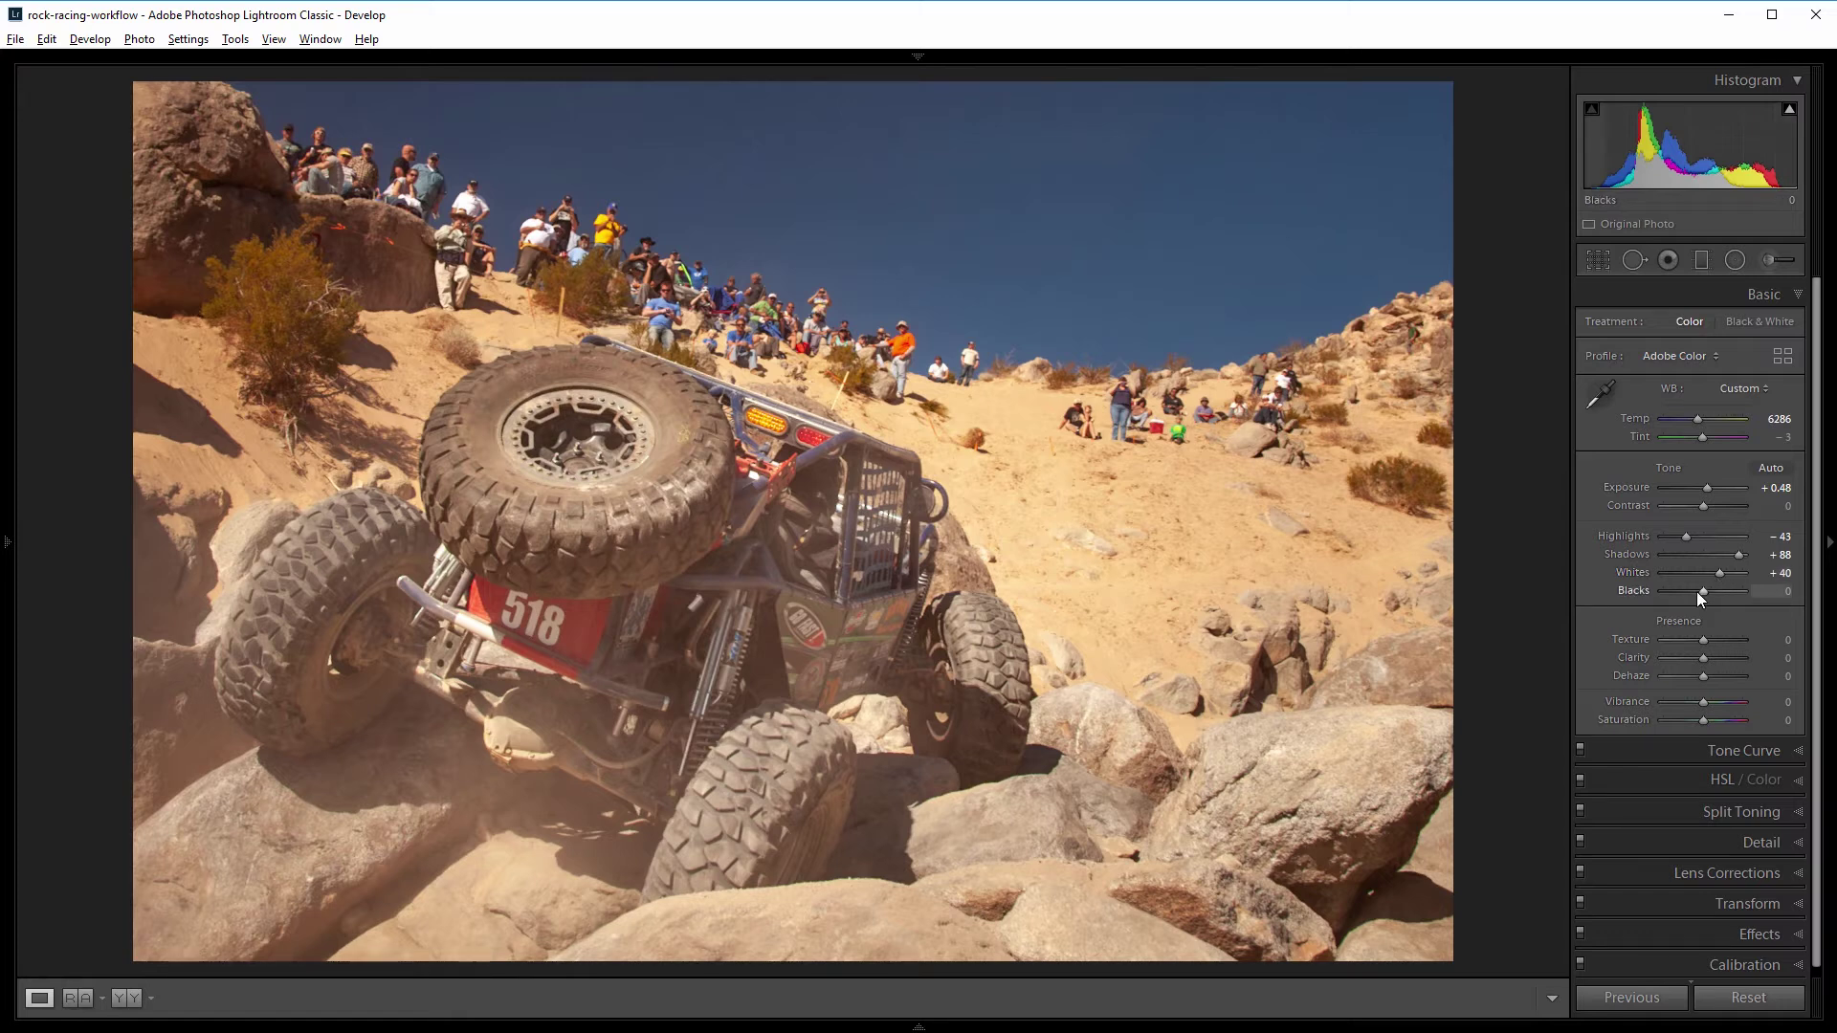
{"action": "left_click_drag", "start_coordinate": [1701, 594], "coordinate": [1696, 593]}
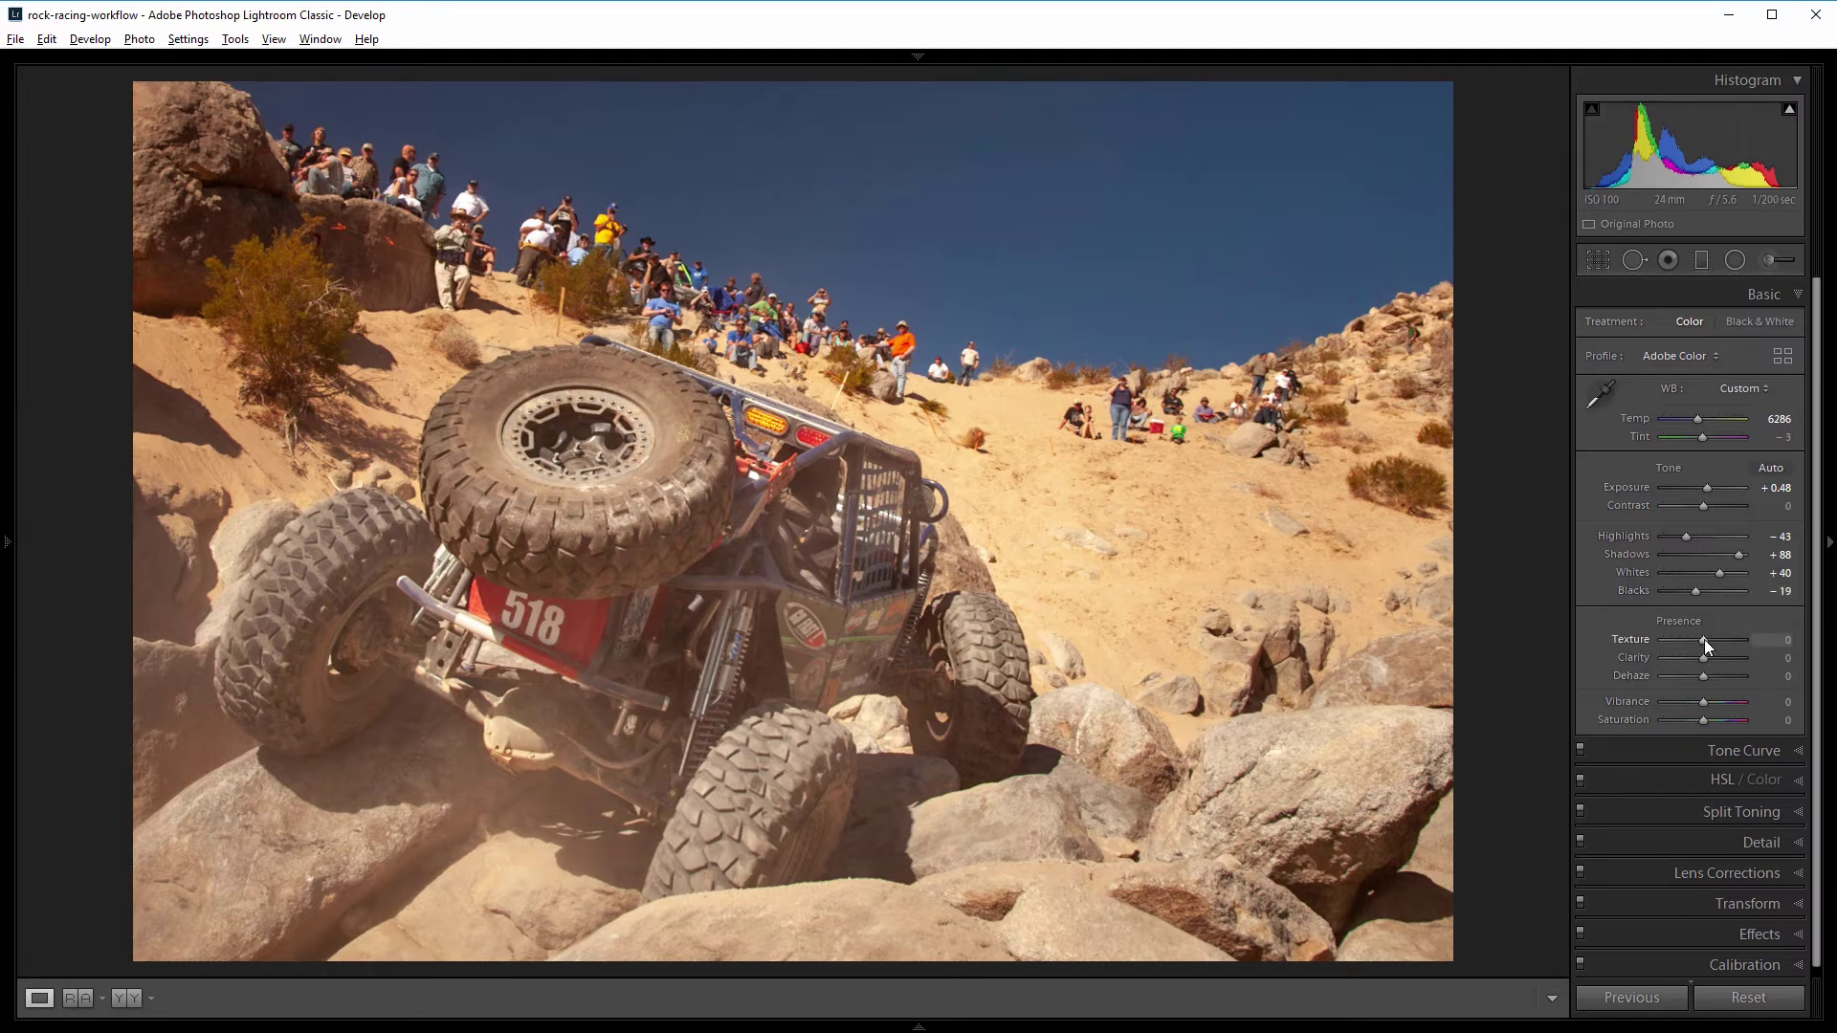
Step: In the Presence section, set Texture +74, Clarity +79 and Dehaze +31
{"action": "left_click_drag", "start_coordinate": [1707, 639], "coordinate": [1732, 644]}
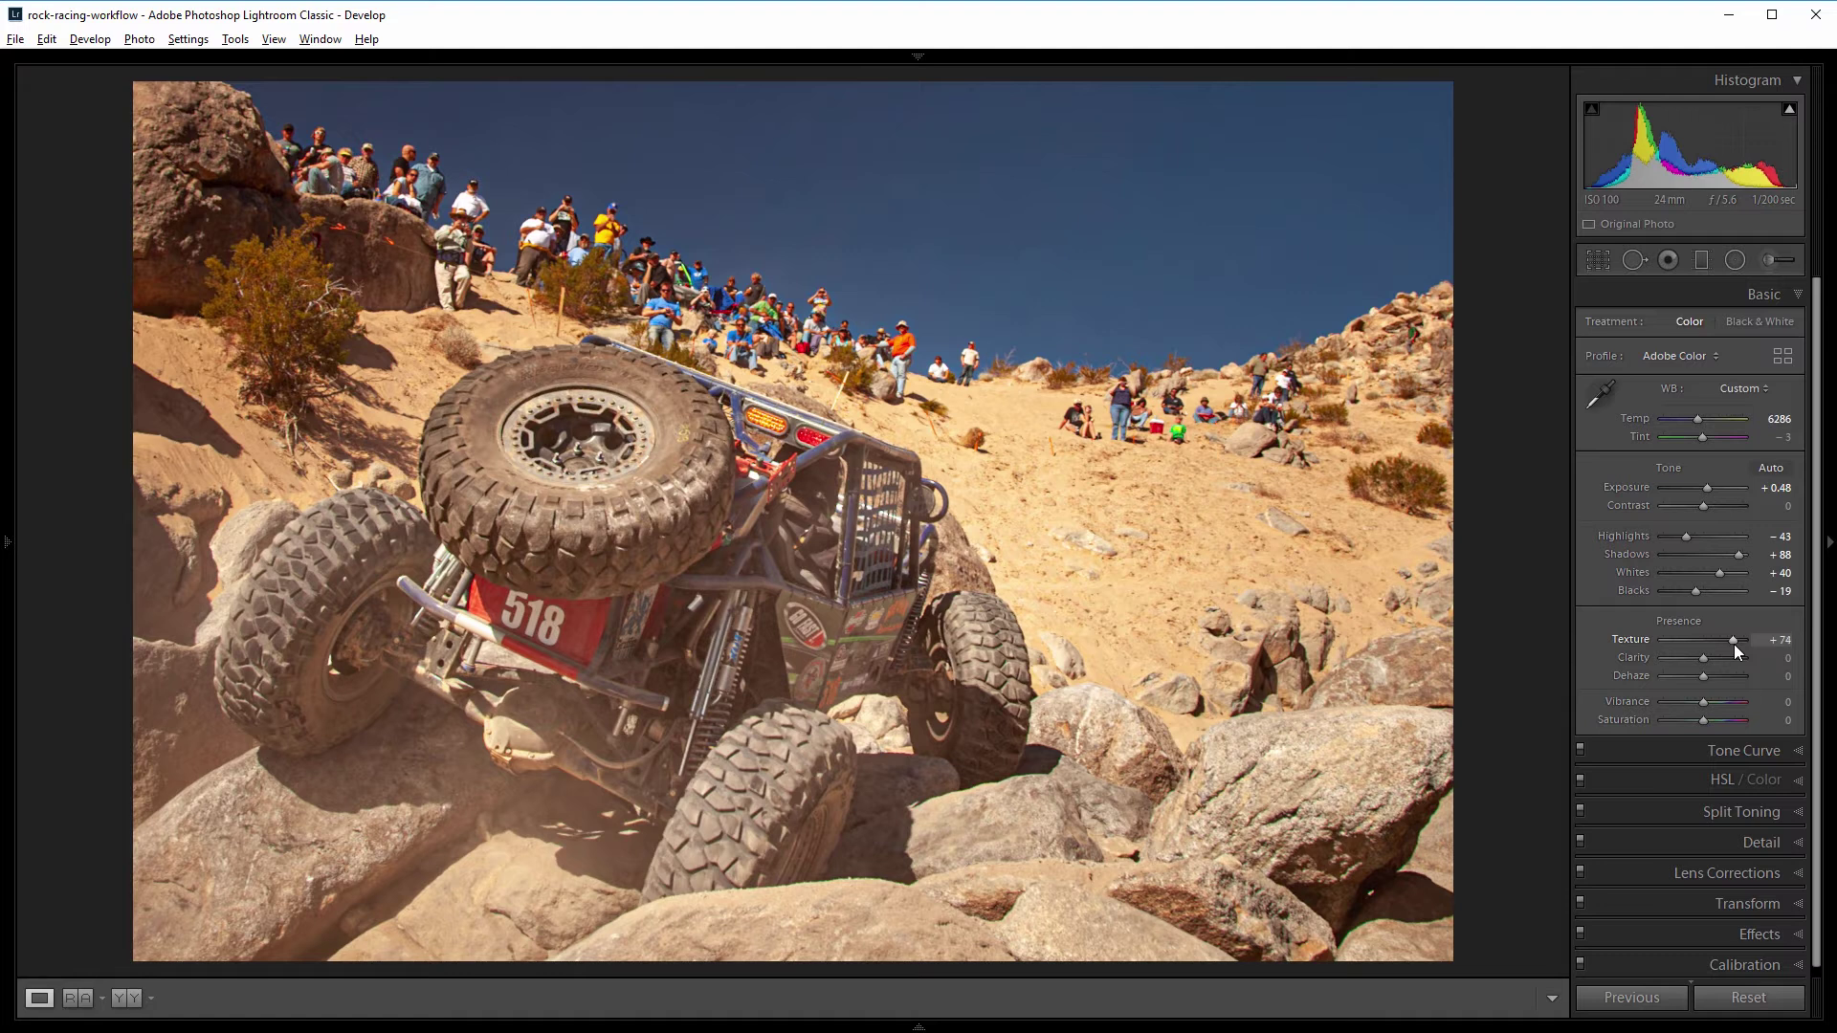
{"action": "left_click_drag", "start_coordinate": [1703, 659], "coordinate": [1733, 659]}
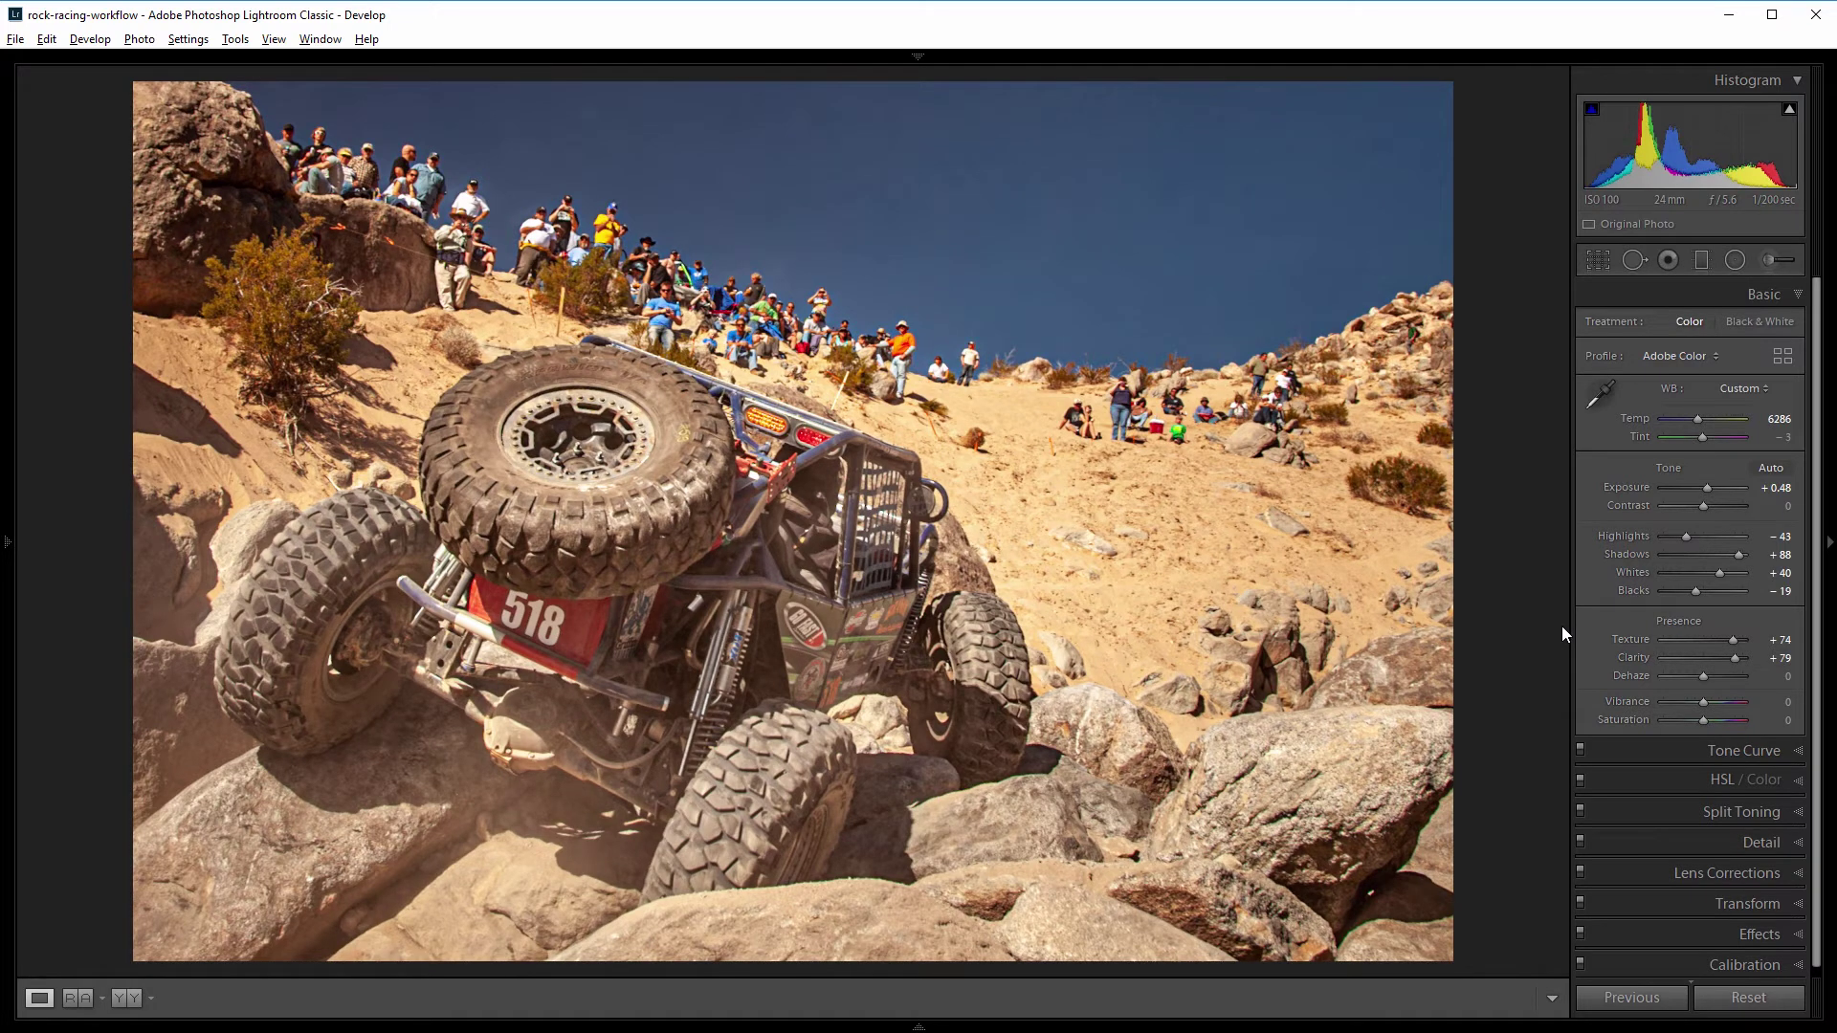
{"action": "left_click_drag", "start_coordinate": [1705, 674], "coordinate": [1718, 675]}
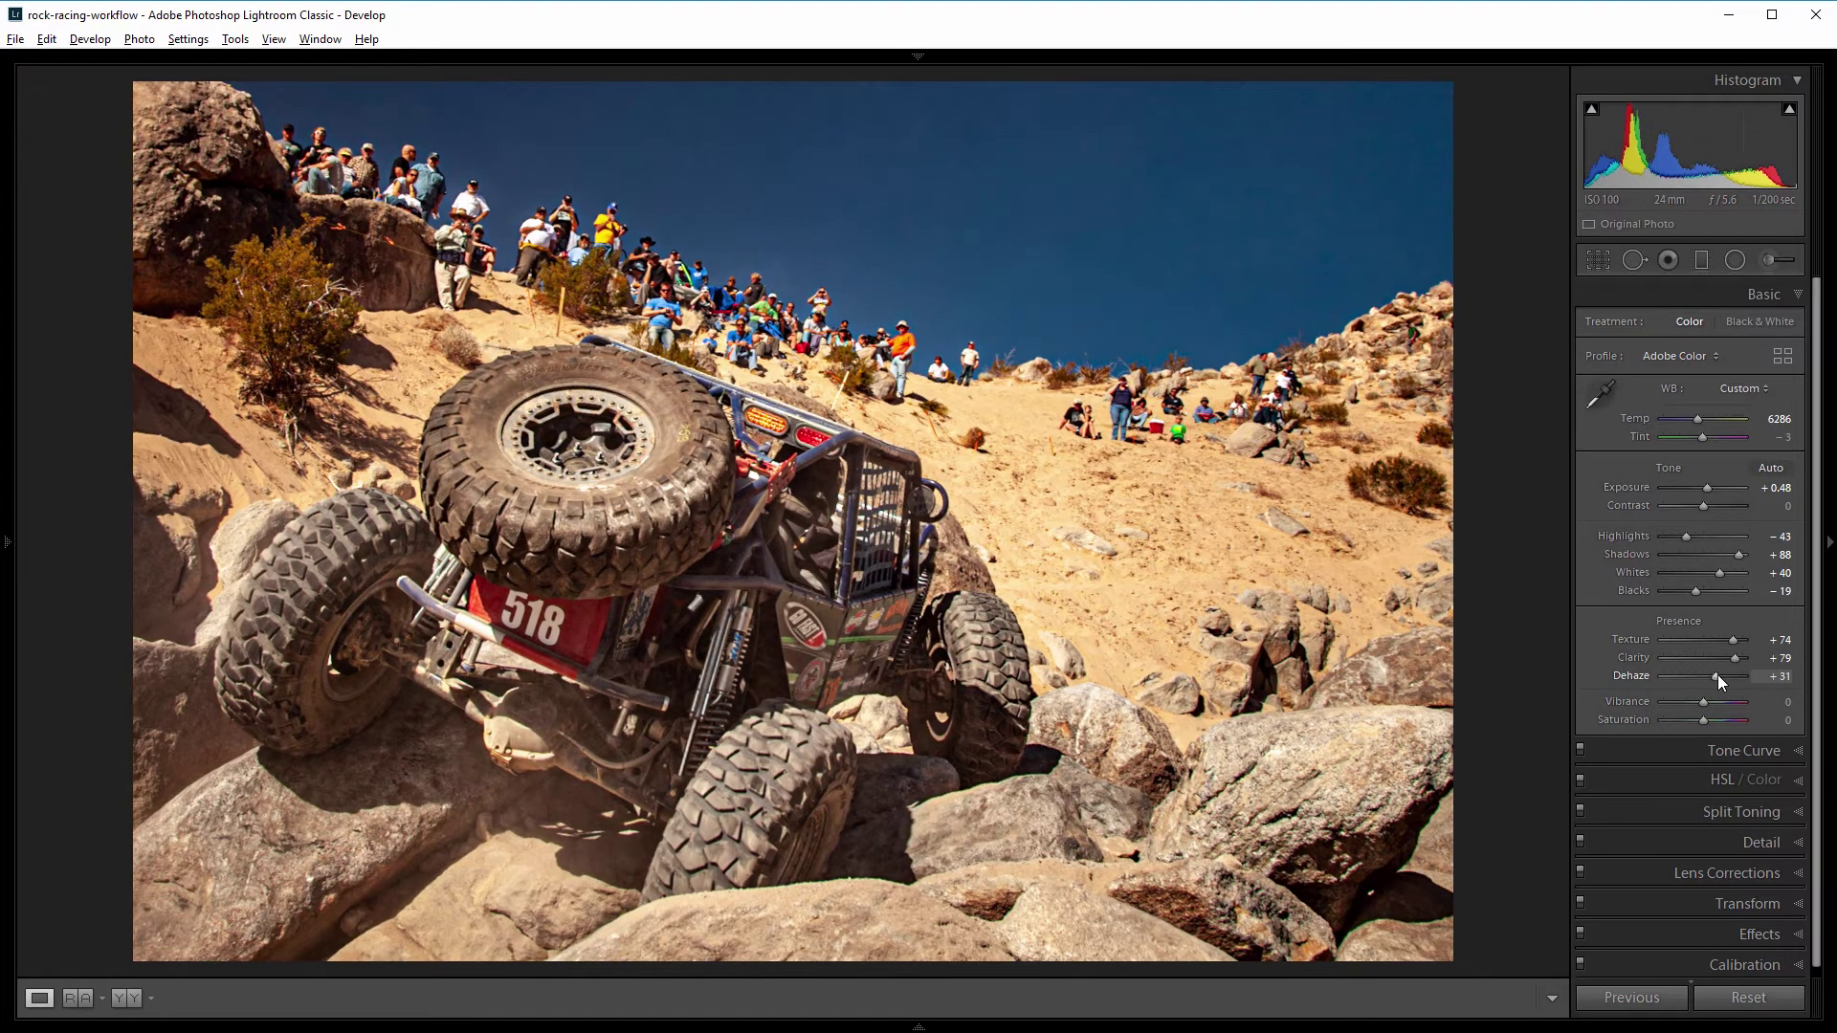
Step: Compare Before/After, lower Saturation to -26, and expand the Tone Curve panel
{"action": "key", "text": "backslash"}
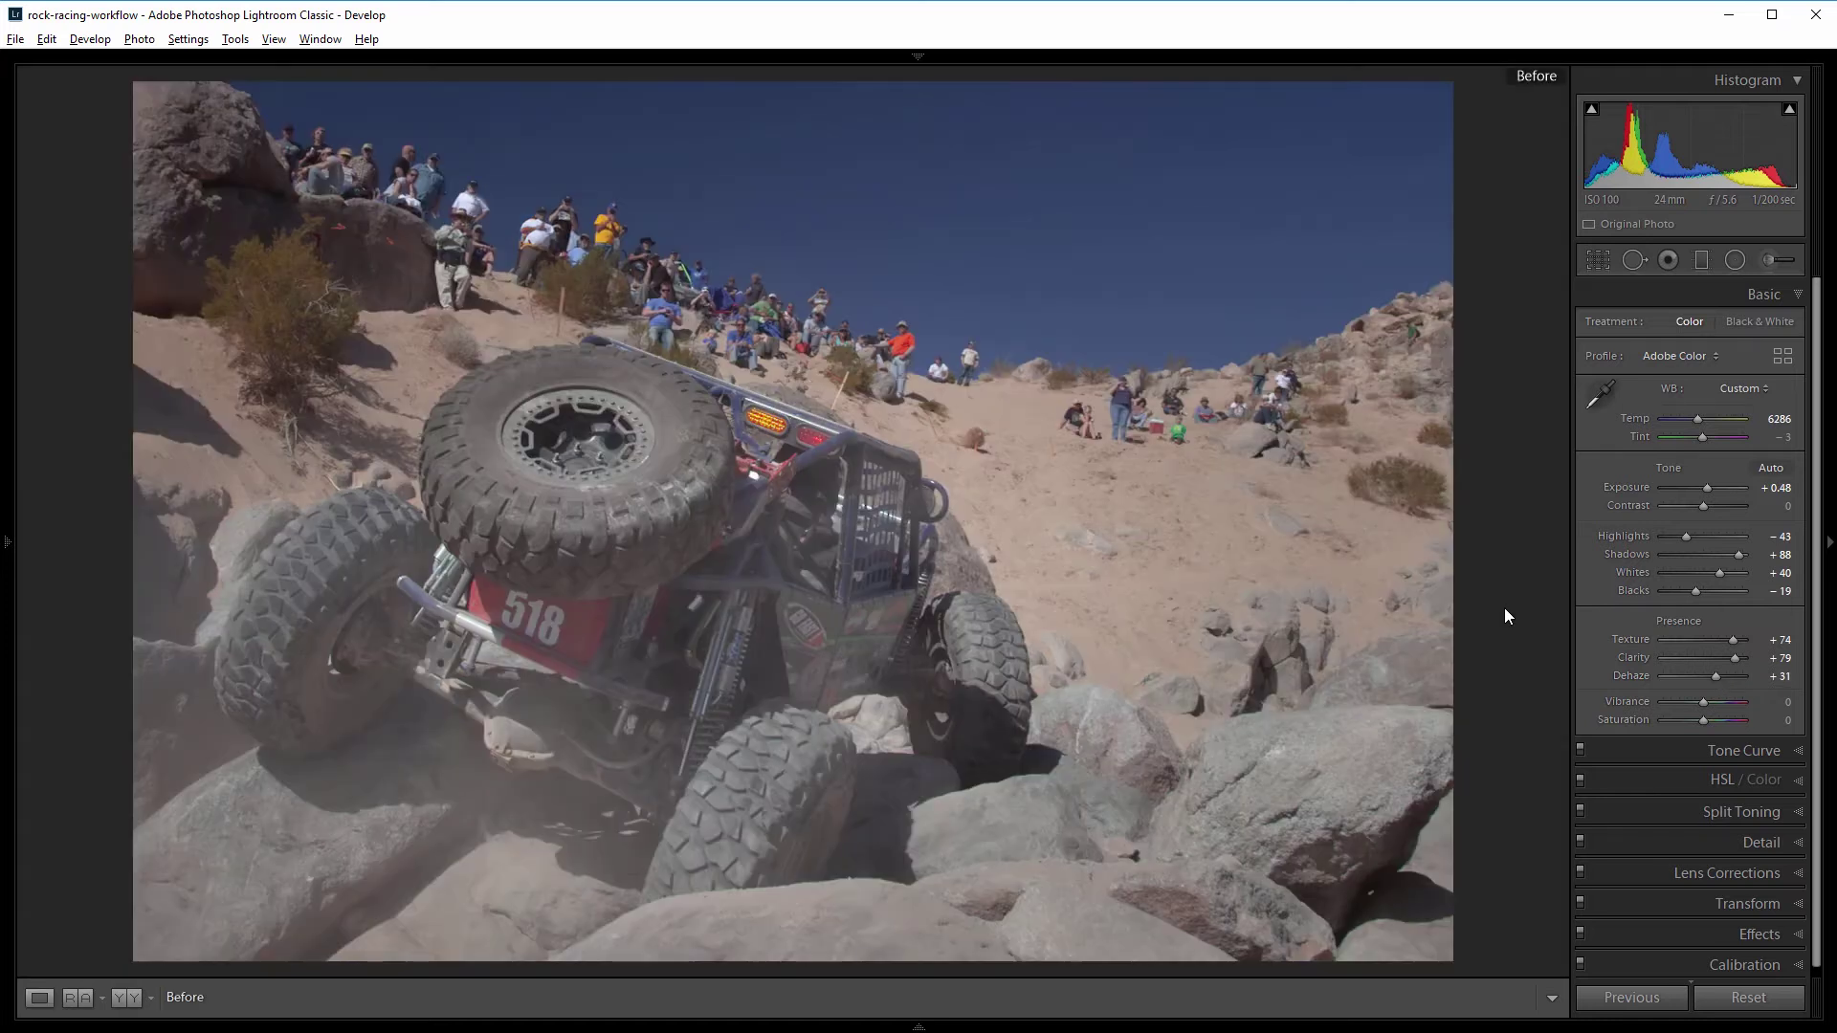
{"action": "key", "text": "backslash"}
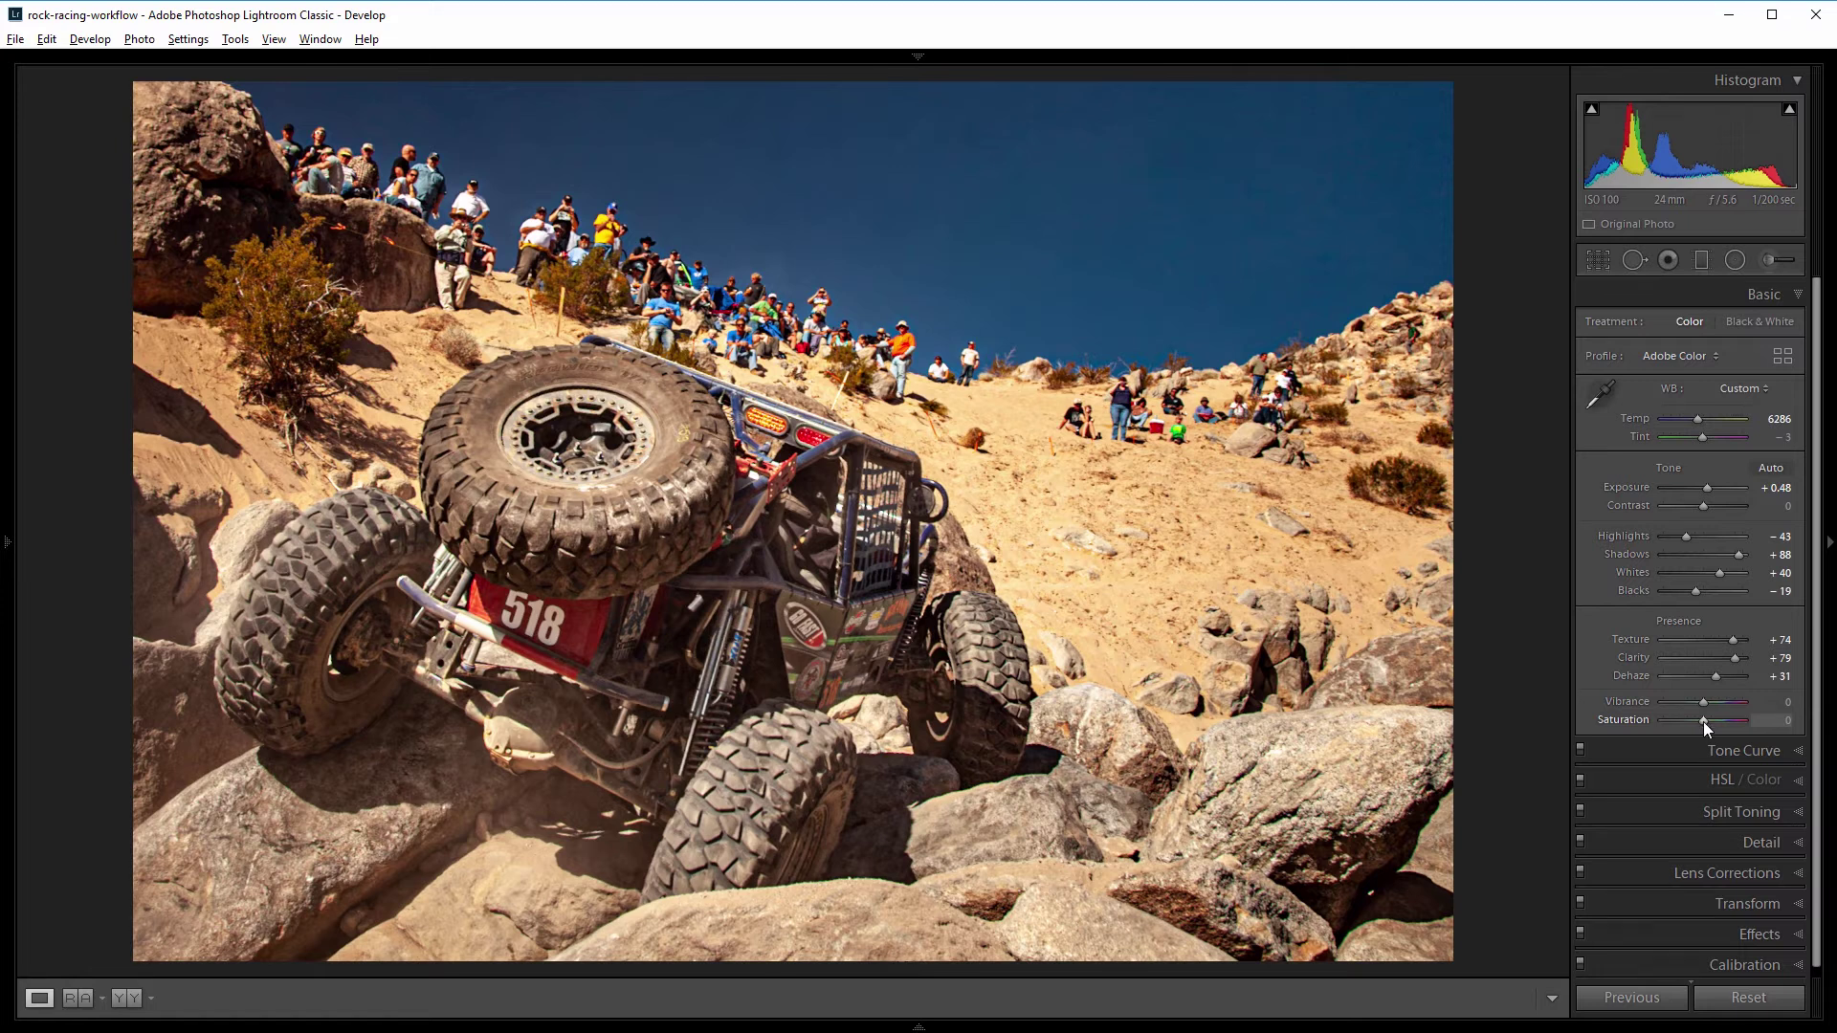
{"action": "left_click_drag", "start_coordinate": [1703, 721], "coordinate": [1692, 722]}
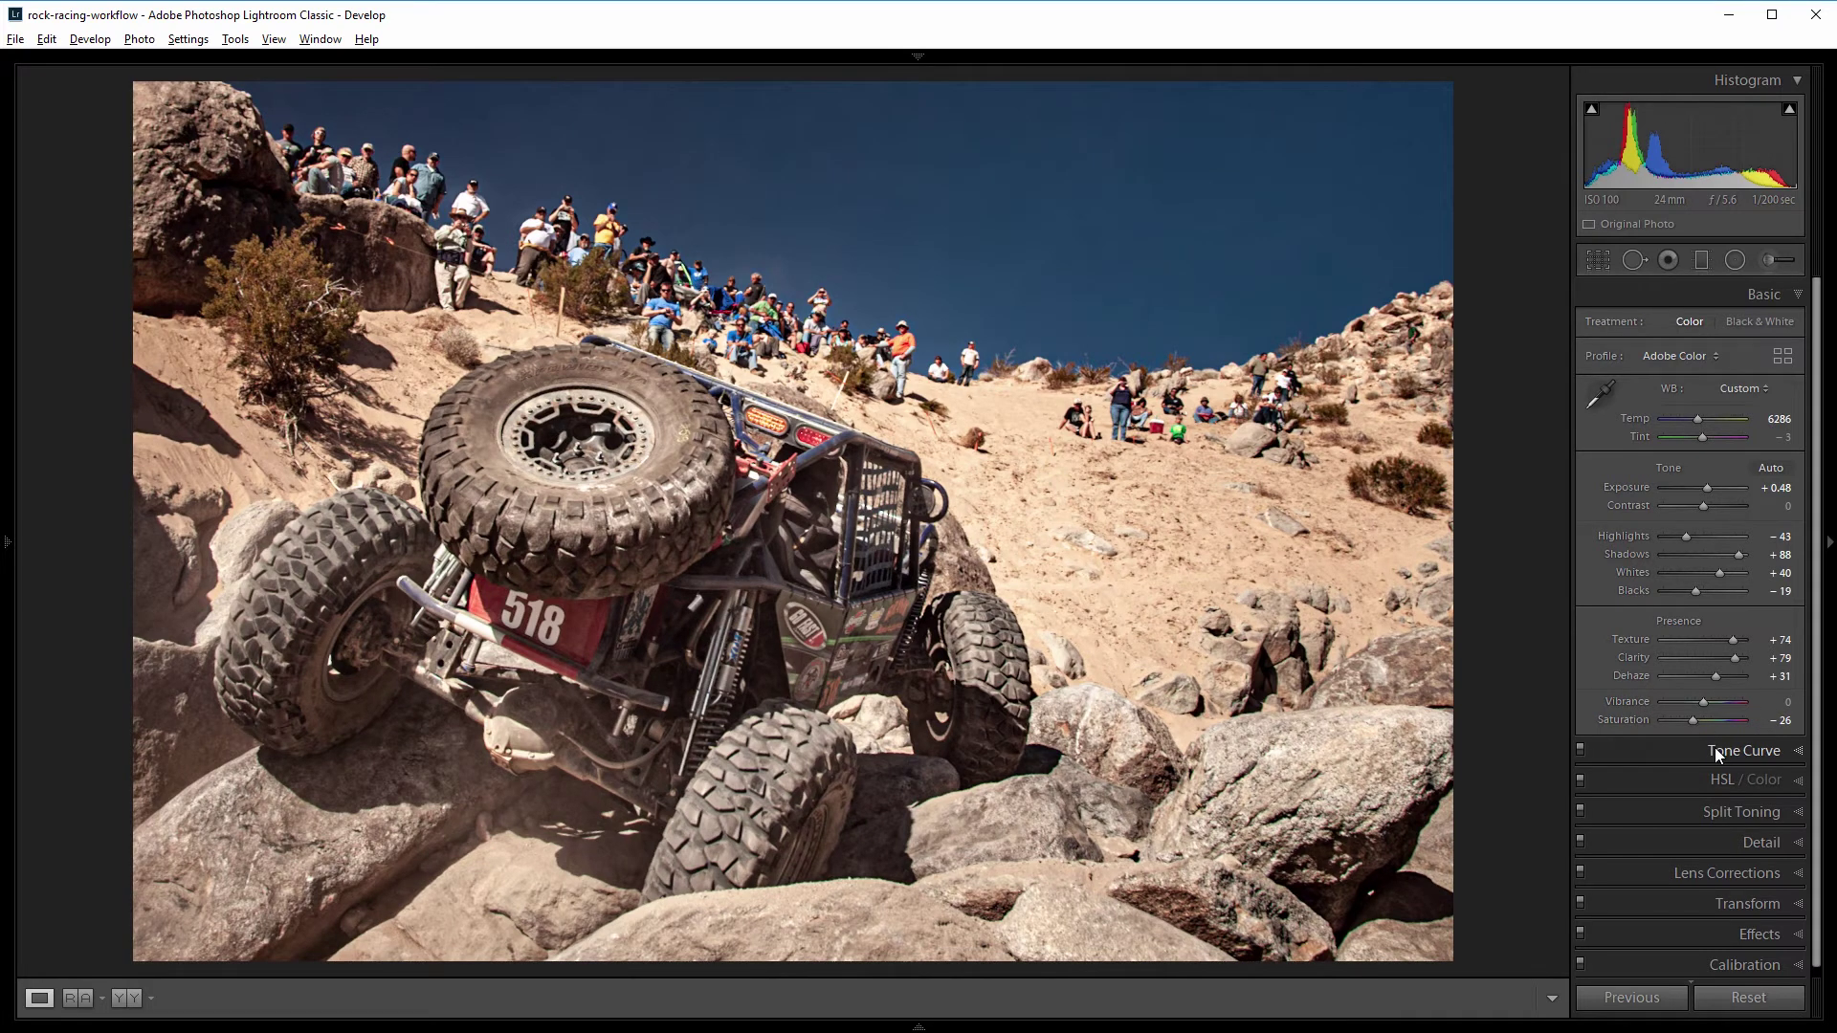
{"action": "left_click", "coordinate": [1715, 747]}
Step: Raise the tone curve's black point to 6.3% and lower the white point to 94.9%
{"action": "left_click", "coordinate": [1640, 518]}
{"action": "left_click", "coordinate": [1738, 418]}
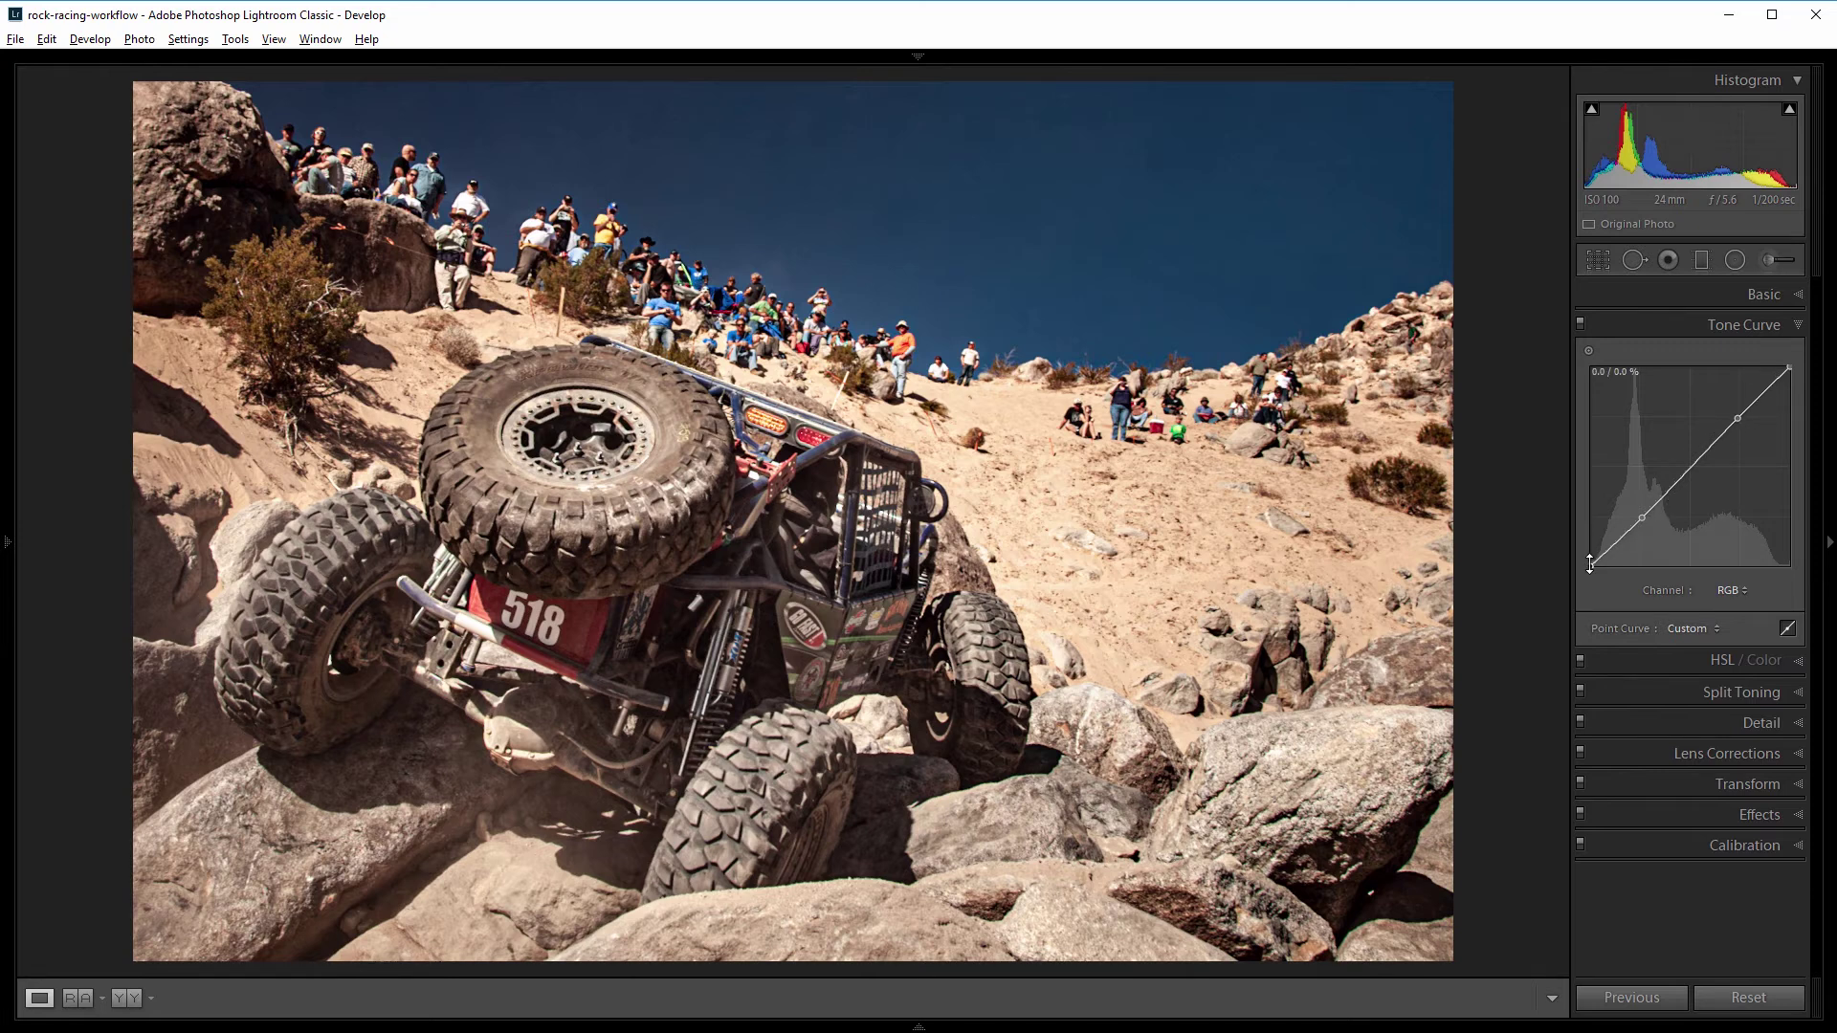
{"action": "left_click_drag", "start_coordinate": [1588, 564], "coordinate": [1585, 556]}
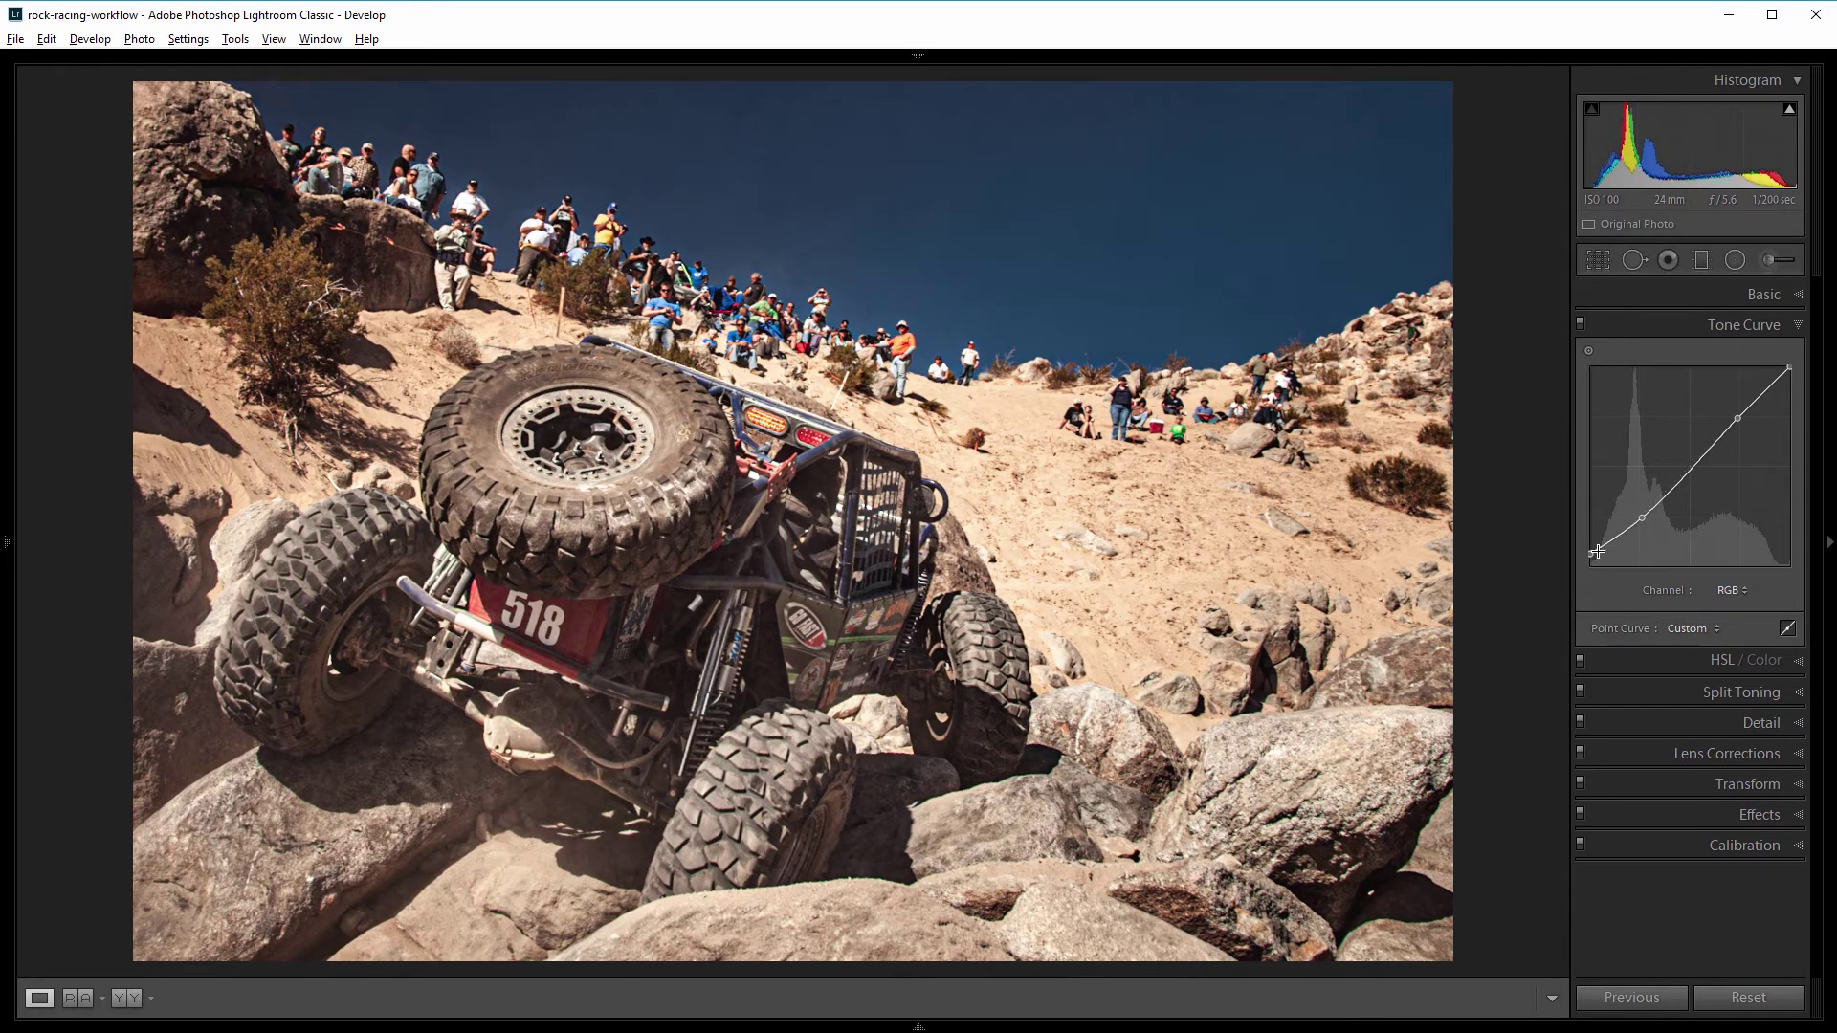
{"action": "left_click_drag", "start_coordinate": [1789, 369], "coordinate": [1797, 377]}
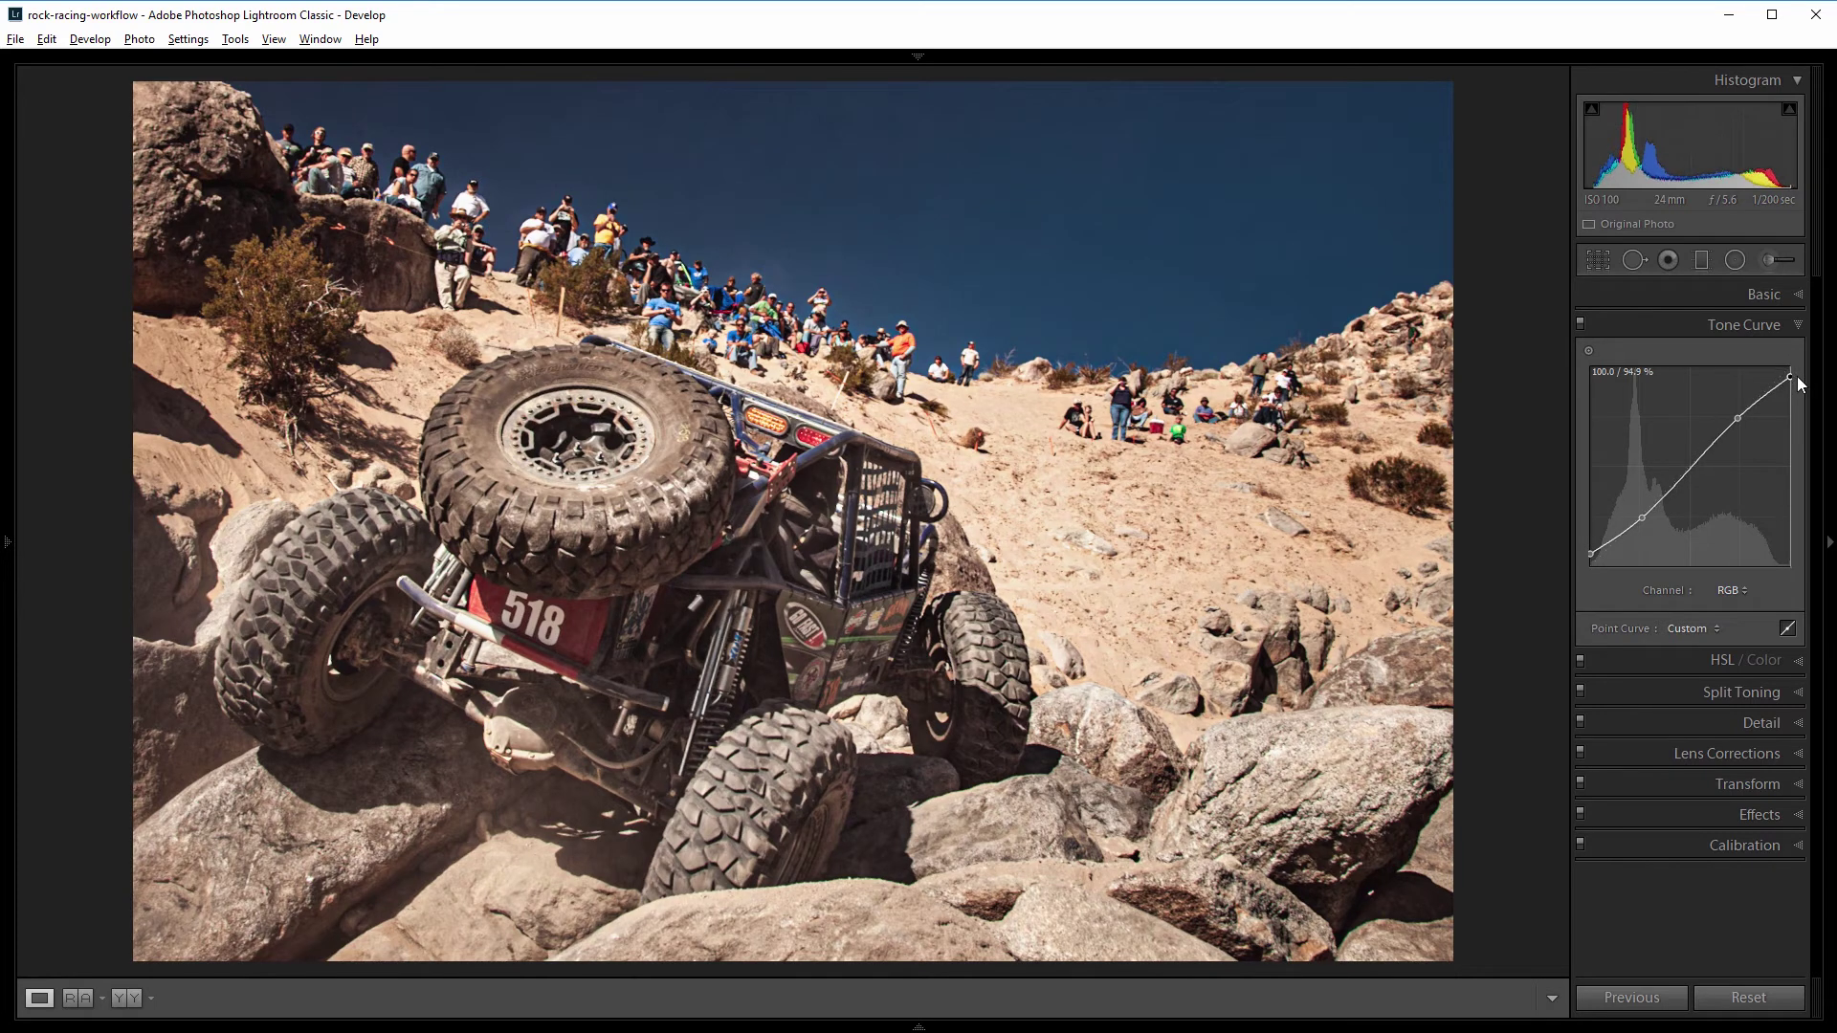
{"action": "left_click", "coordinate": [1744, 689]}
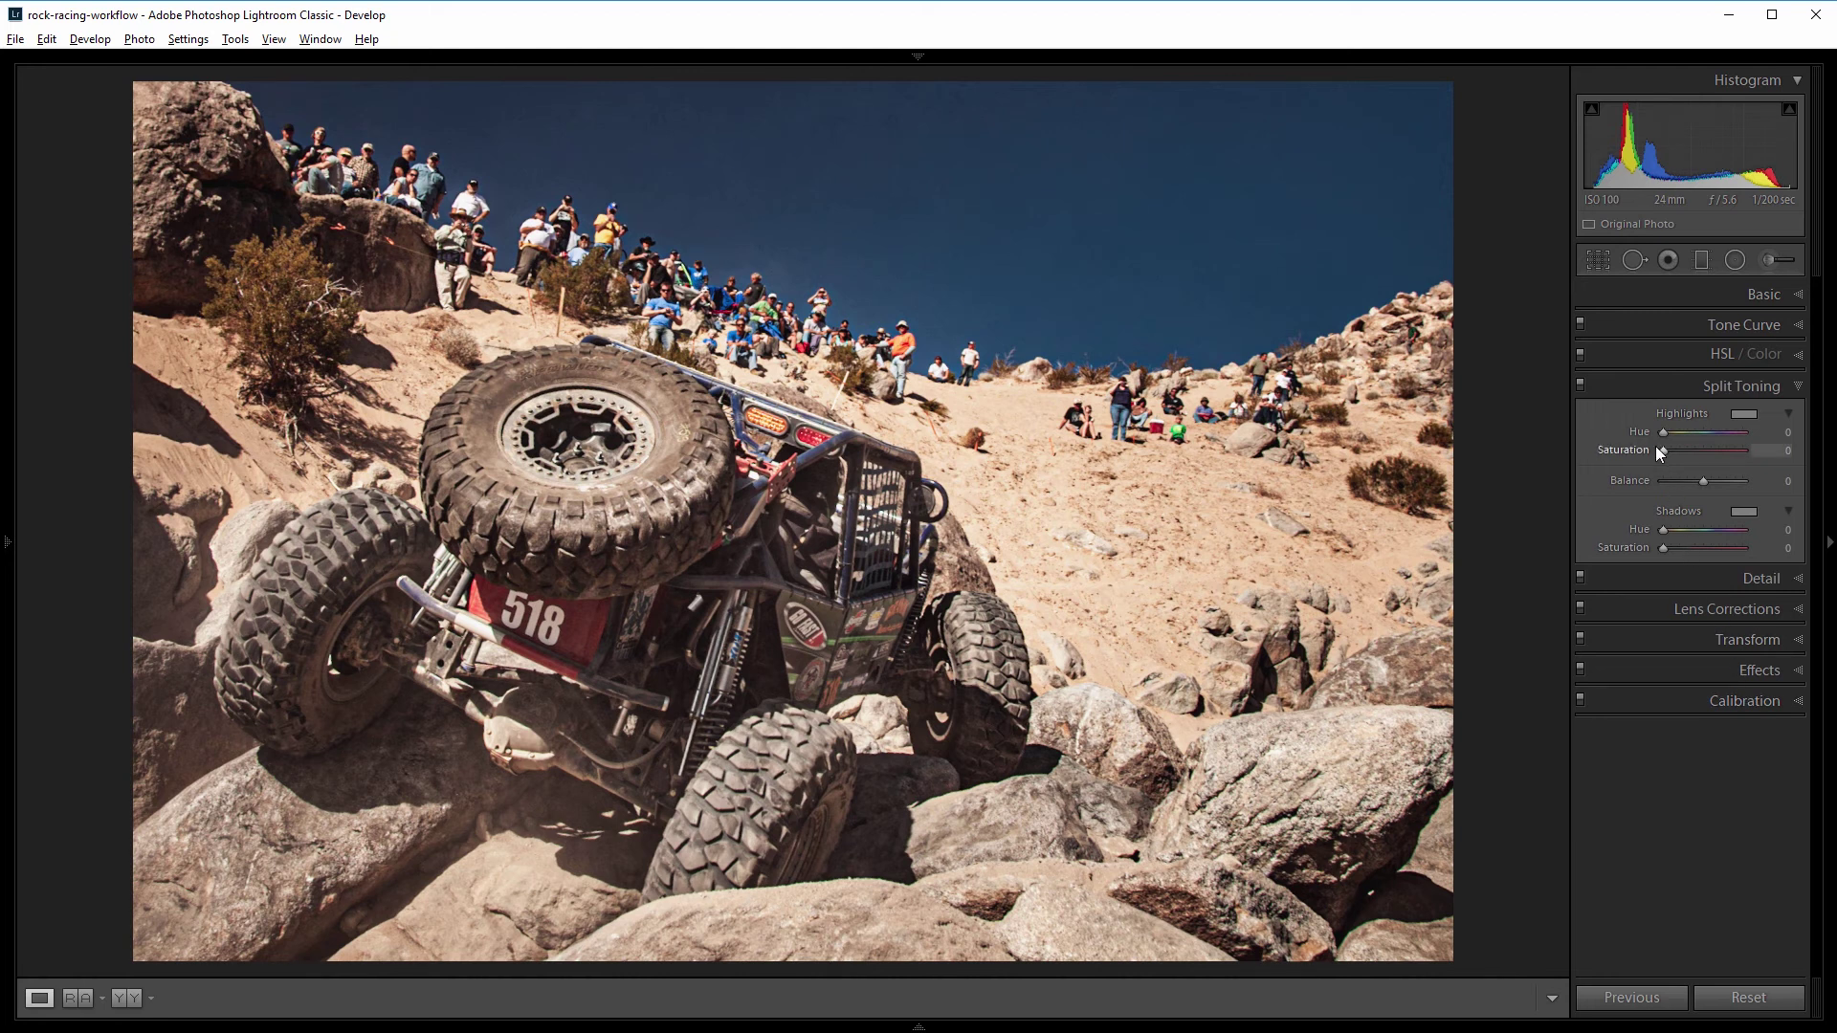
Step: Set Split Toning highlights to Hue 47 and Saturation 35
{"action": "left_click_drag", "start_coordinate": [1667, 450], "coordinate": [1753, 449]}
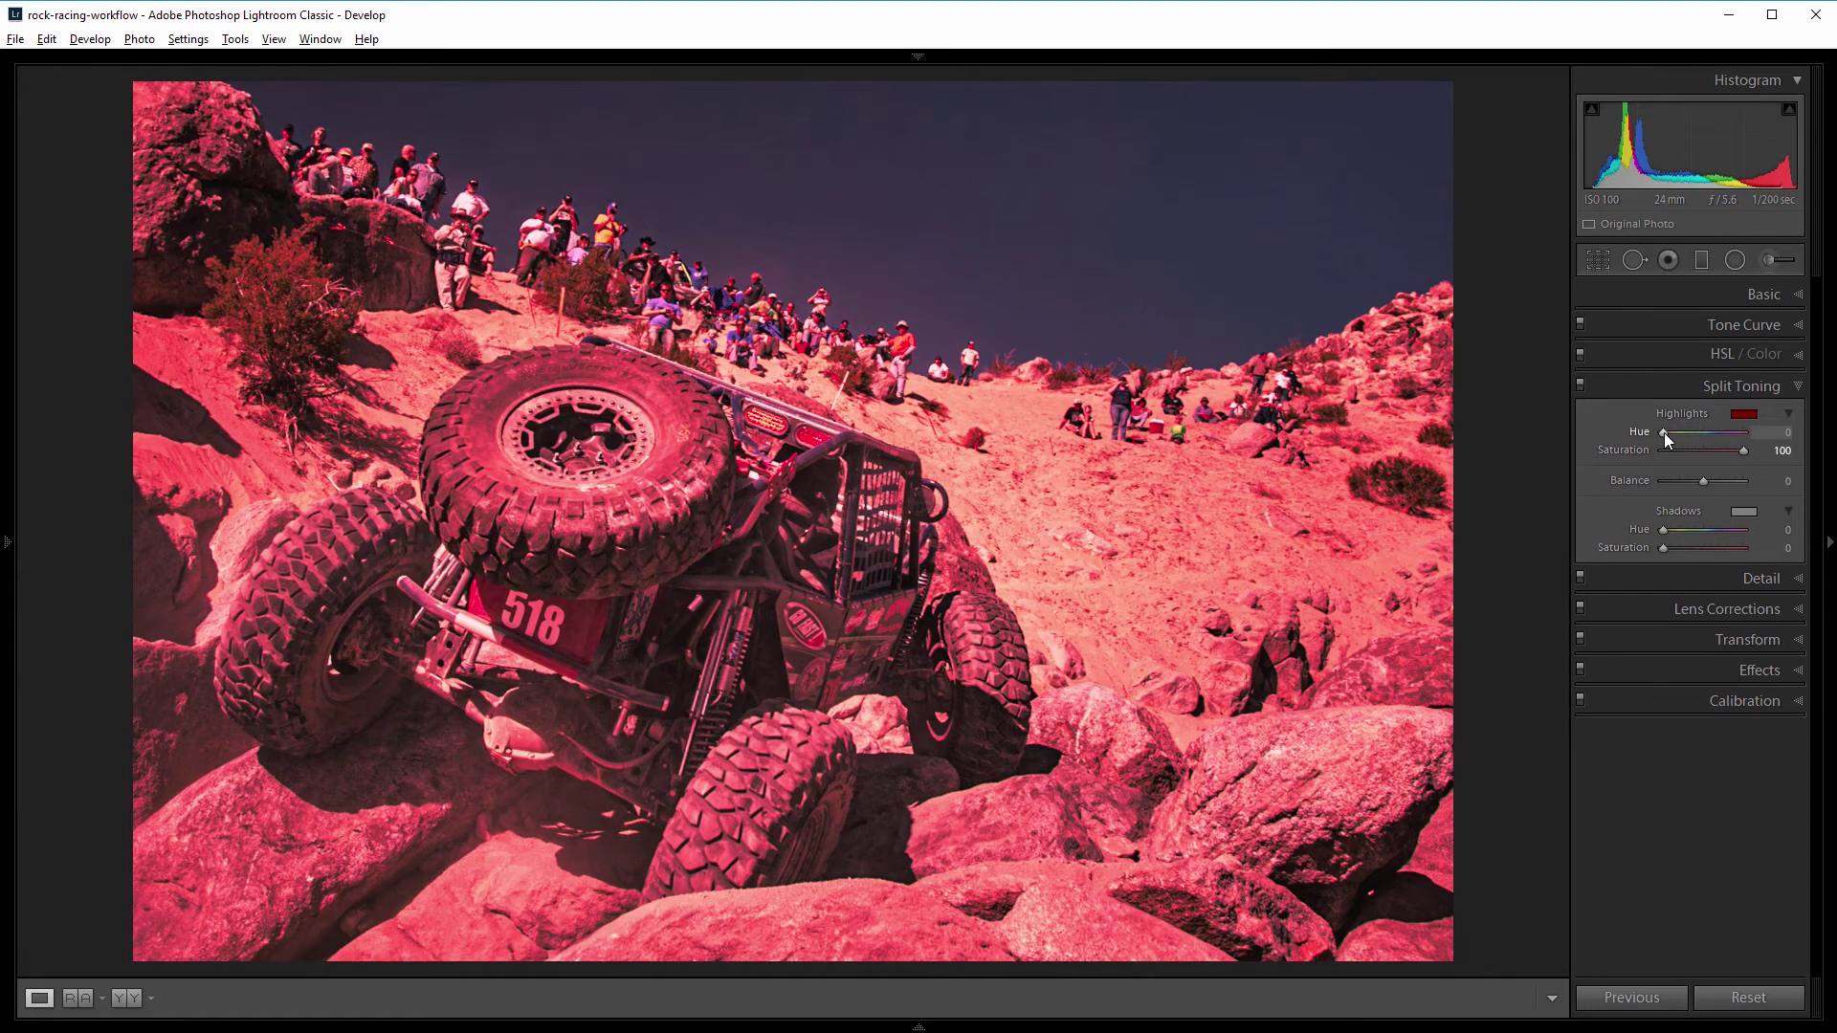
{"action": "left_click_drag", "start_coordinate": [1666, 432], "coordinate": [1675, 434]}
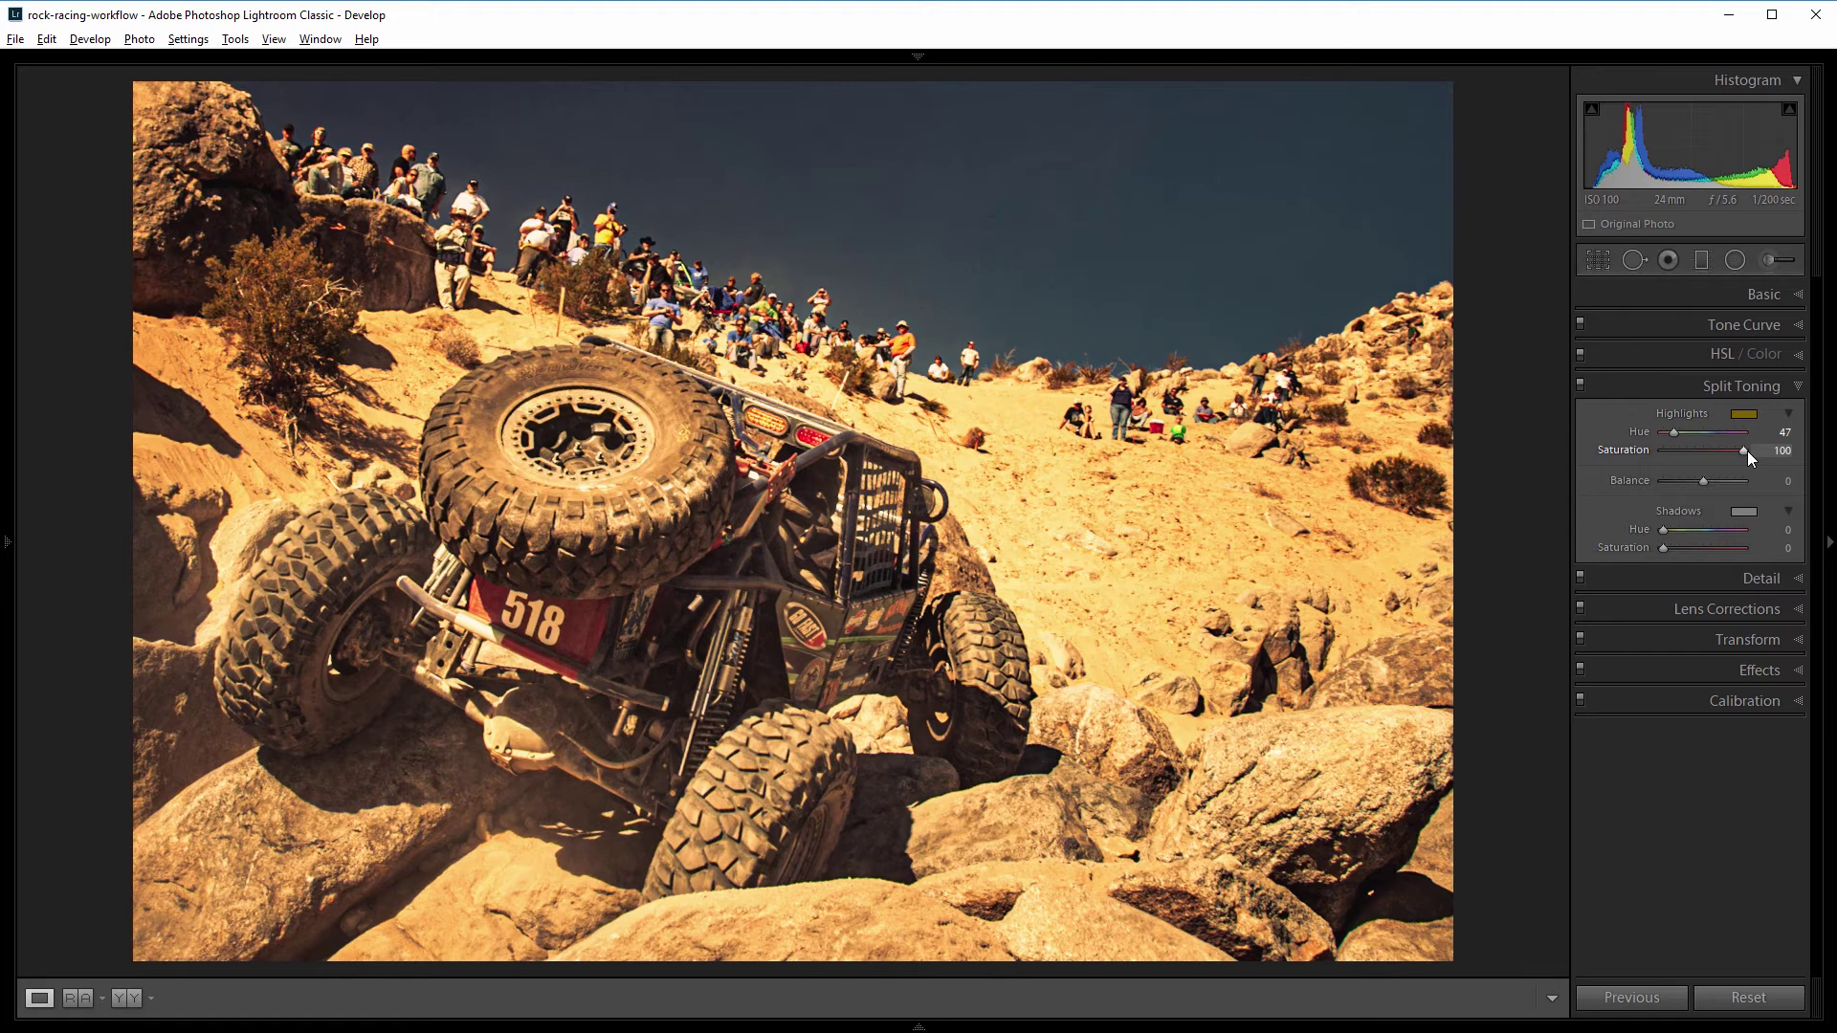
{"action": "left_click_drag", "start_coordinate": [1741, 453], "coordinate": [1696, 452]}
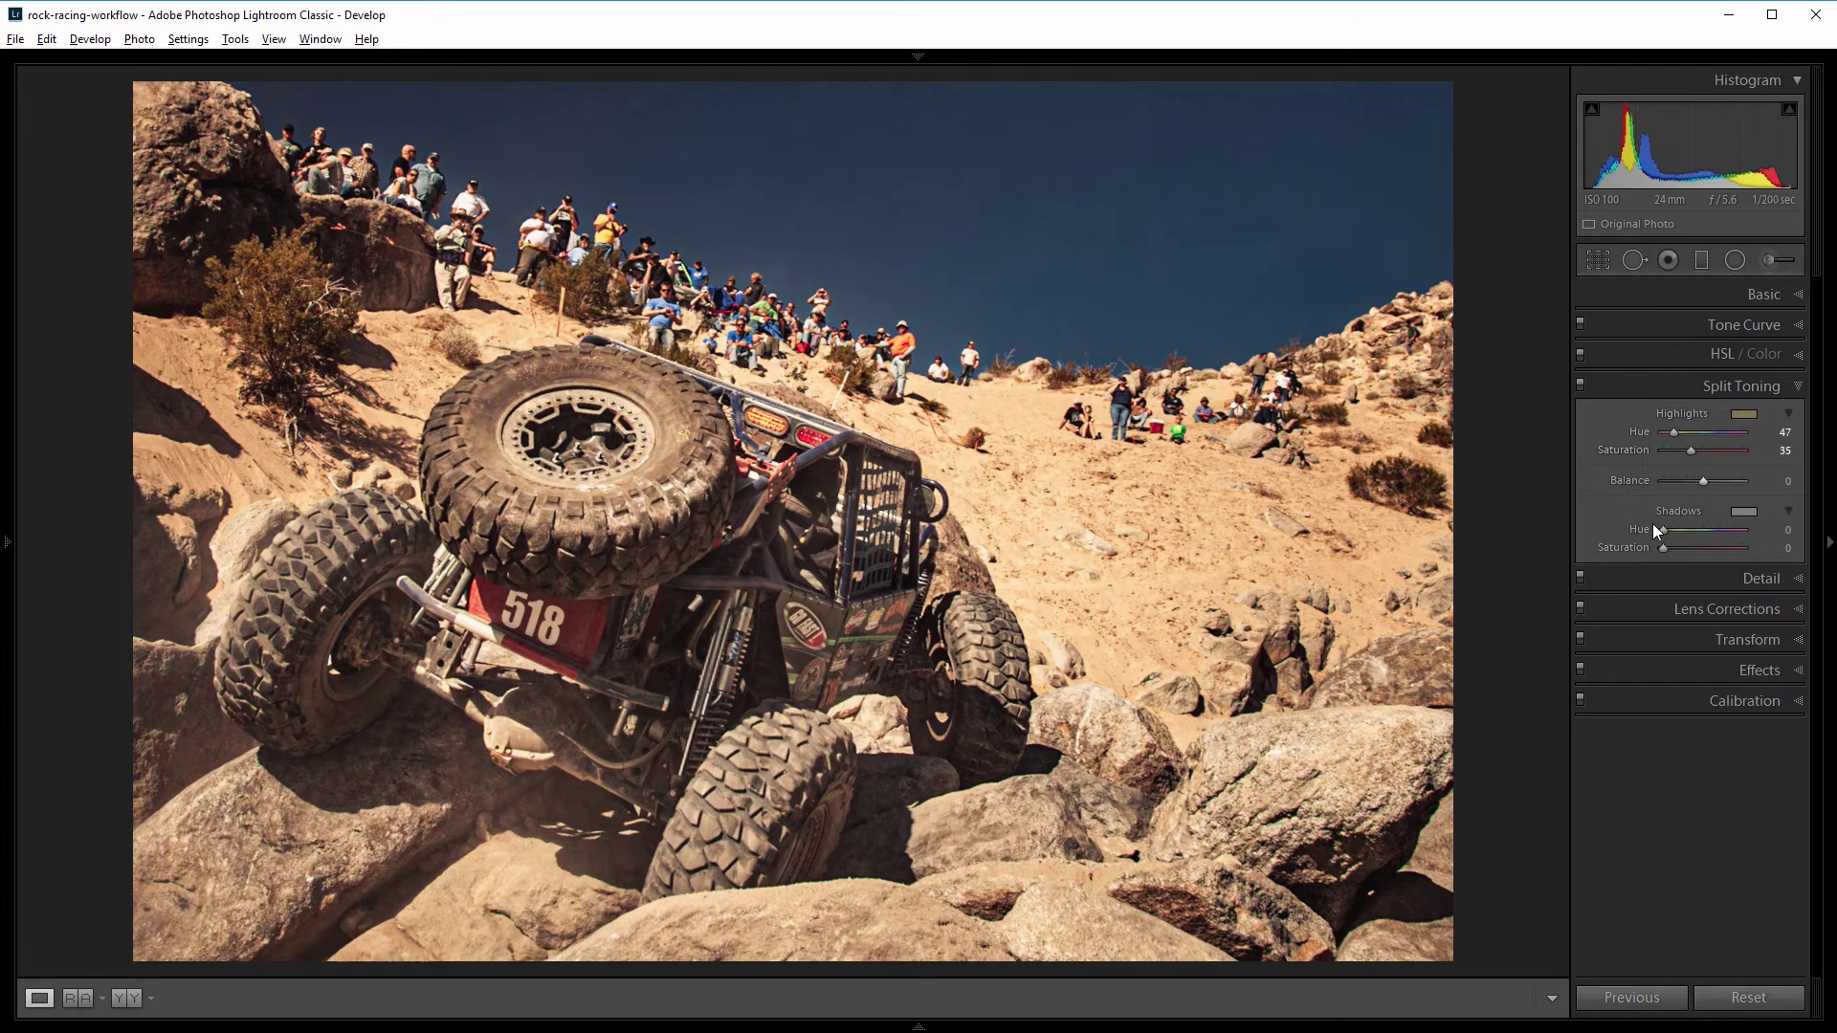
Step: Tint the Split Toning shadows teal-blue at Hue 206, Saturation 65
{"action": "left_click_drag", "start_coordinate": [1661, 547], "coordinate": [1747, 547]}
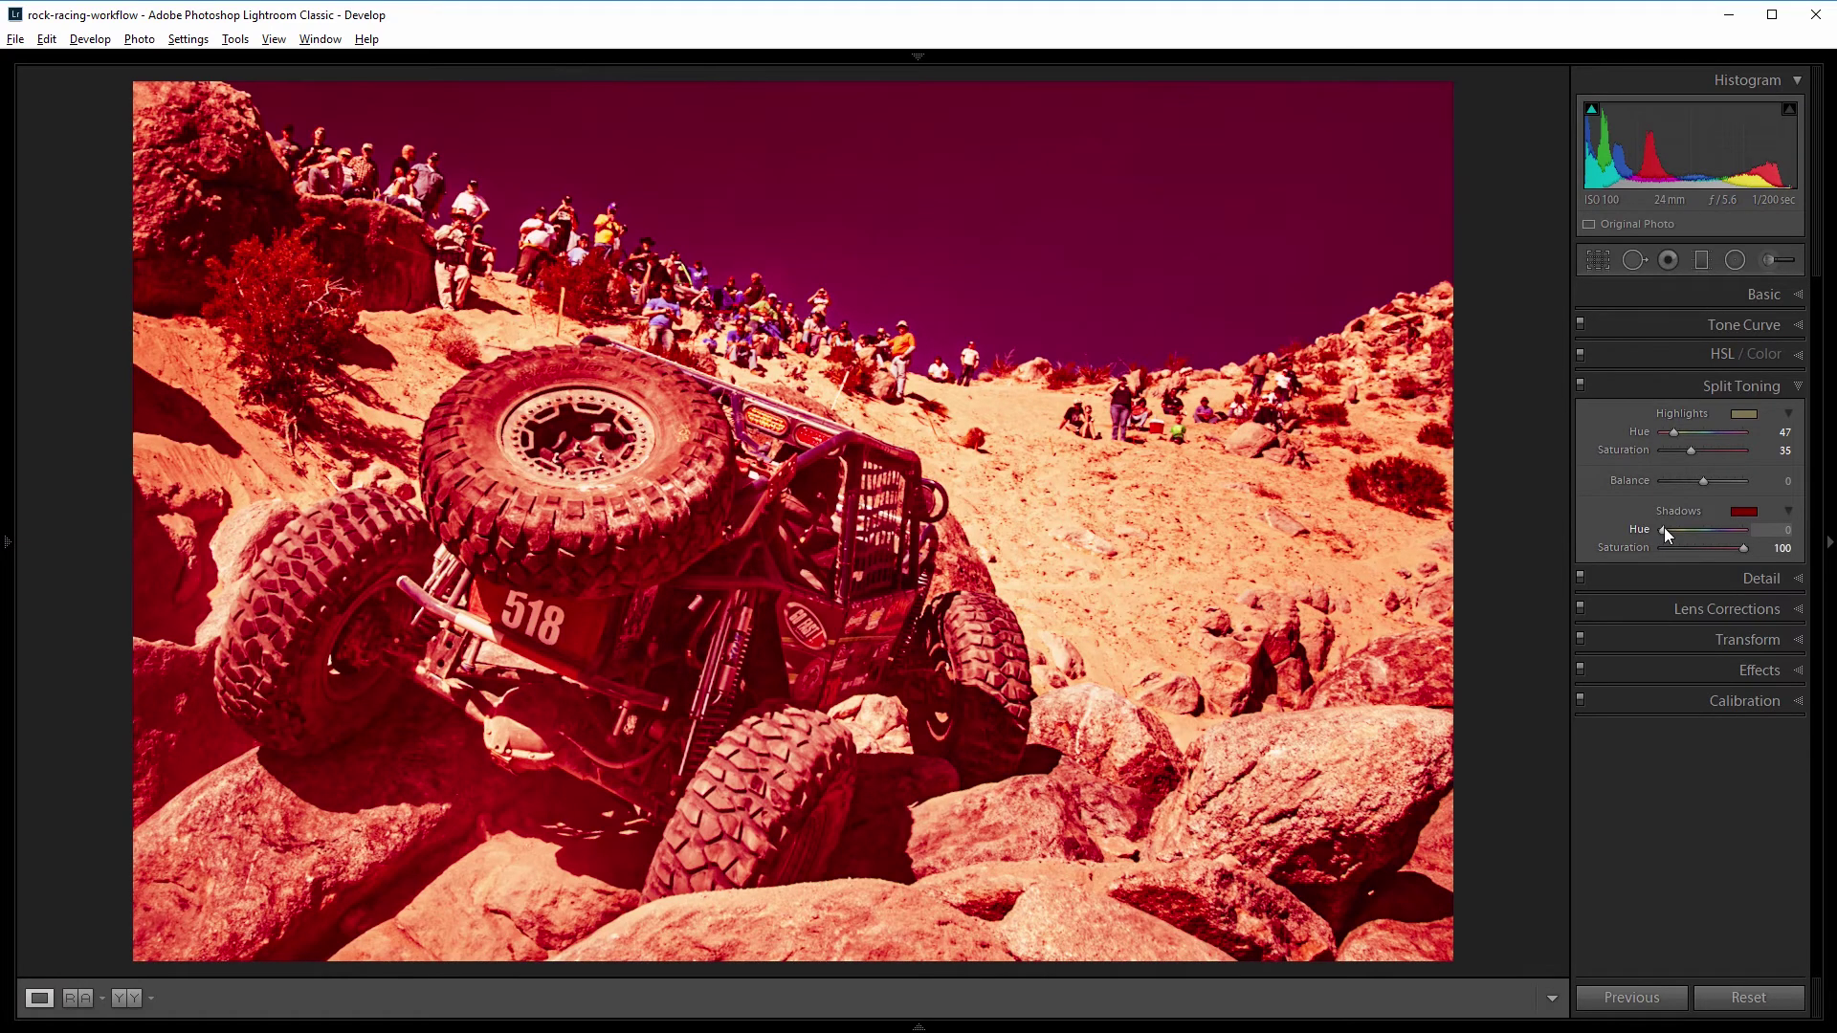
{"action": "left_click_drag", "start_coordinate": [1663, 527], "coordinate": [1709, 537]}
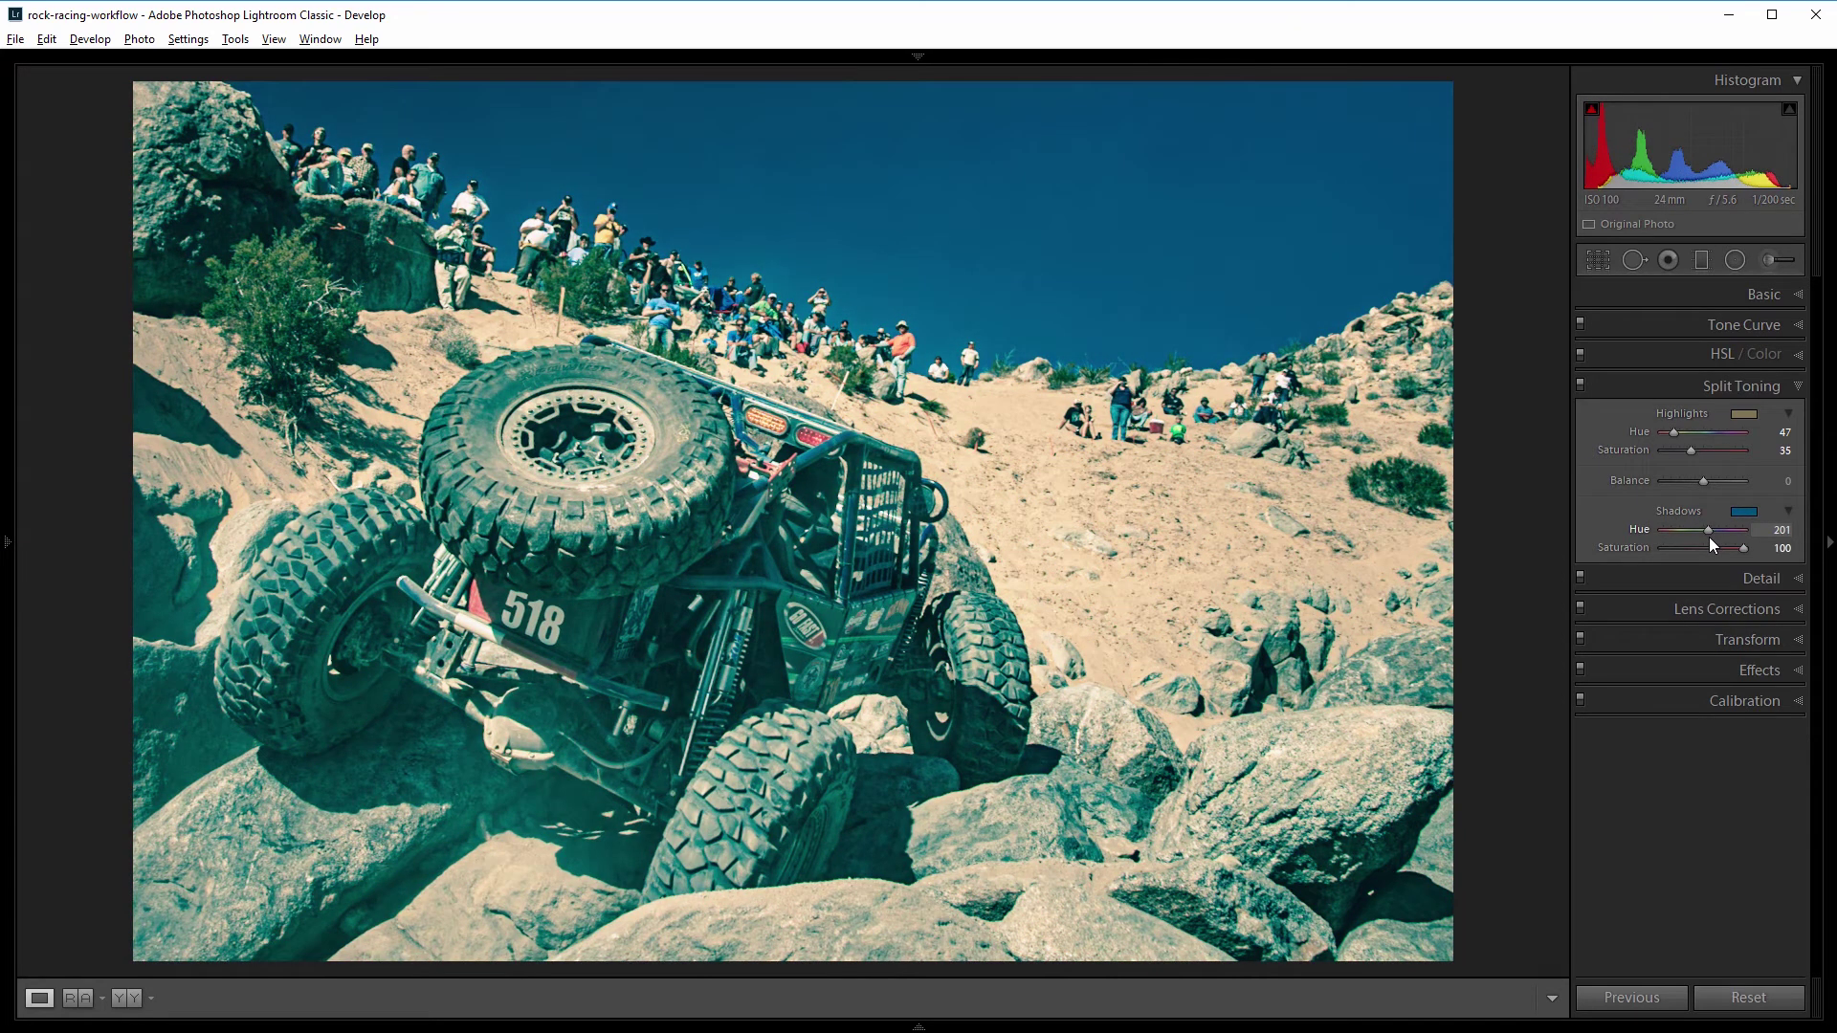
{"action": "left_click_drag", "start_coordinate": [1710, 539], "coordinate": [1710, 537]}
{"action": "left_click_drag", "start_coordinate": [1740, 550], "coordinate": [1719, 555]}
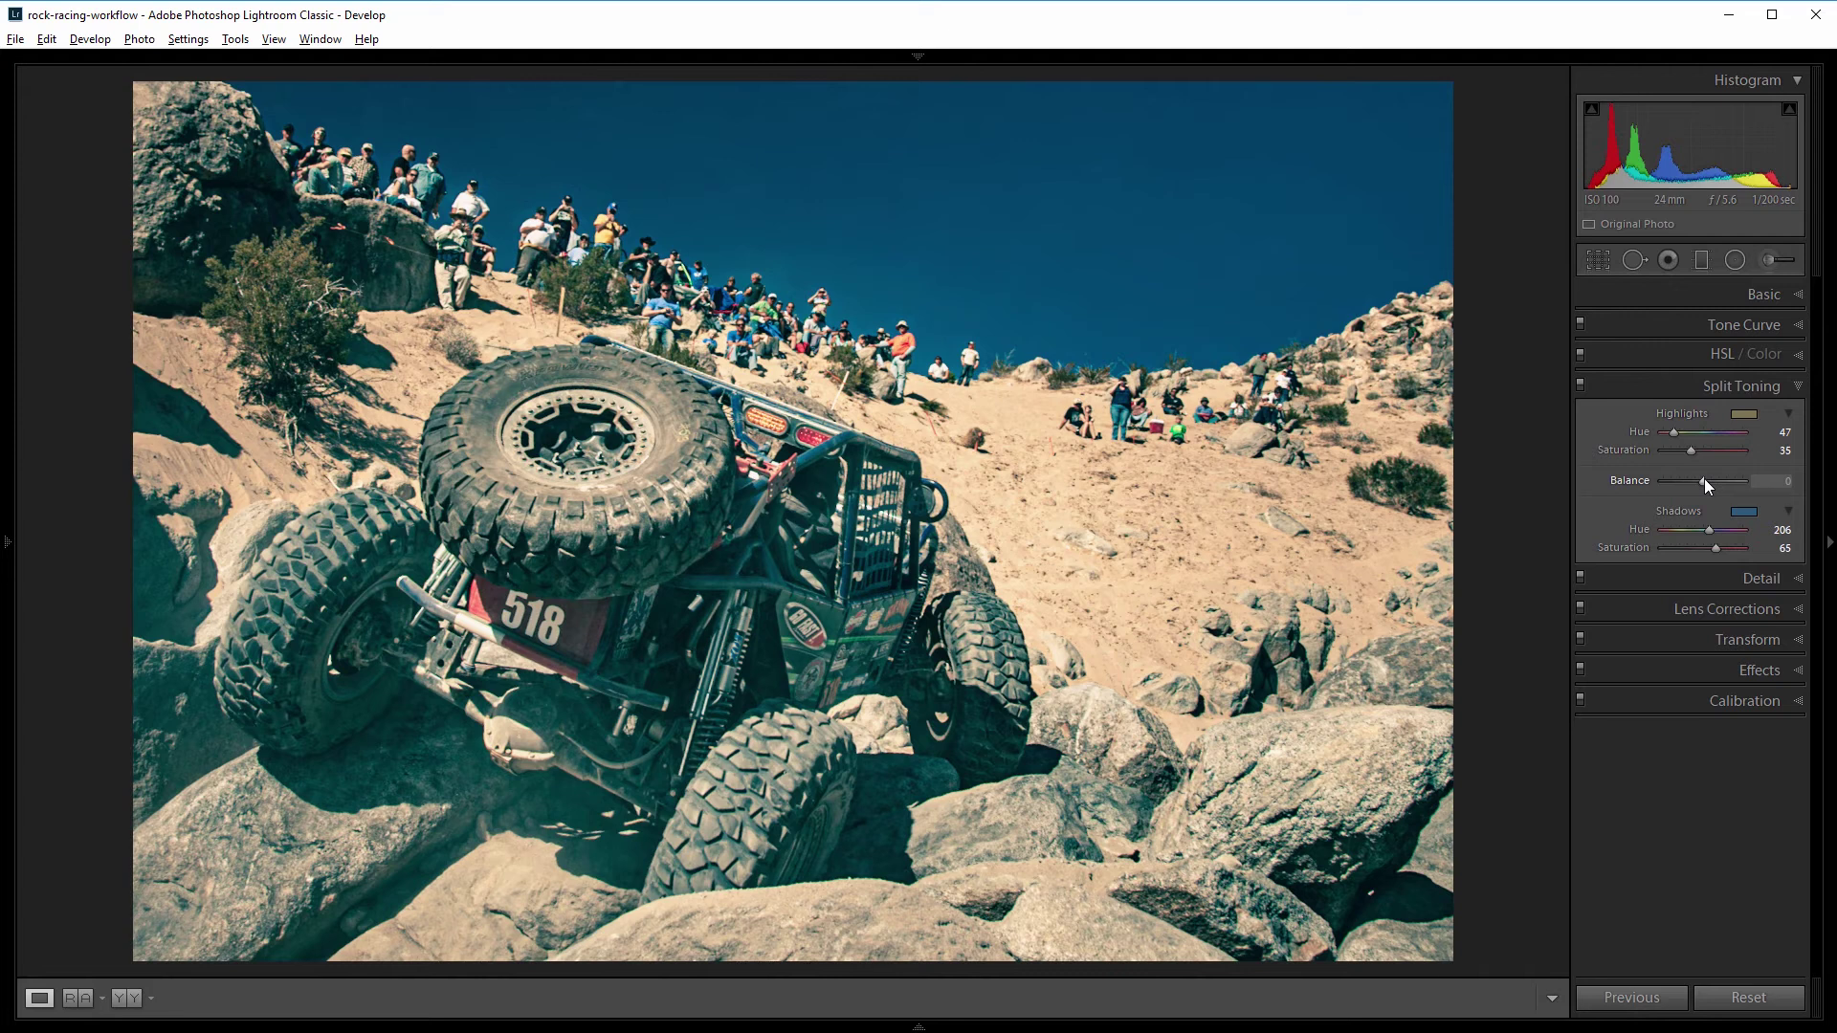
Step: Test both Balance extremes, then settle the split-tone Balance at +36
{"action": "left_click_drag", "start_coordinate": [1703, 481], "coordinate": [1658, 486]}
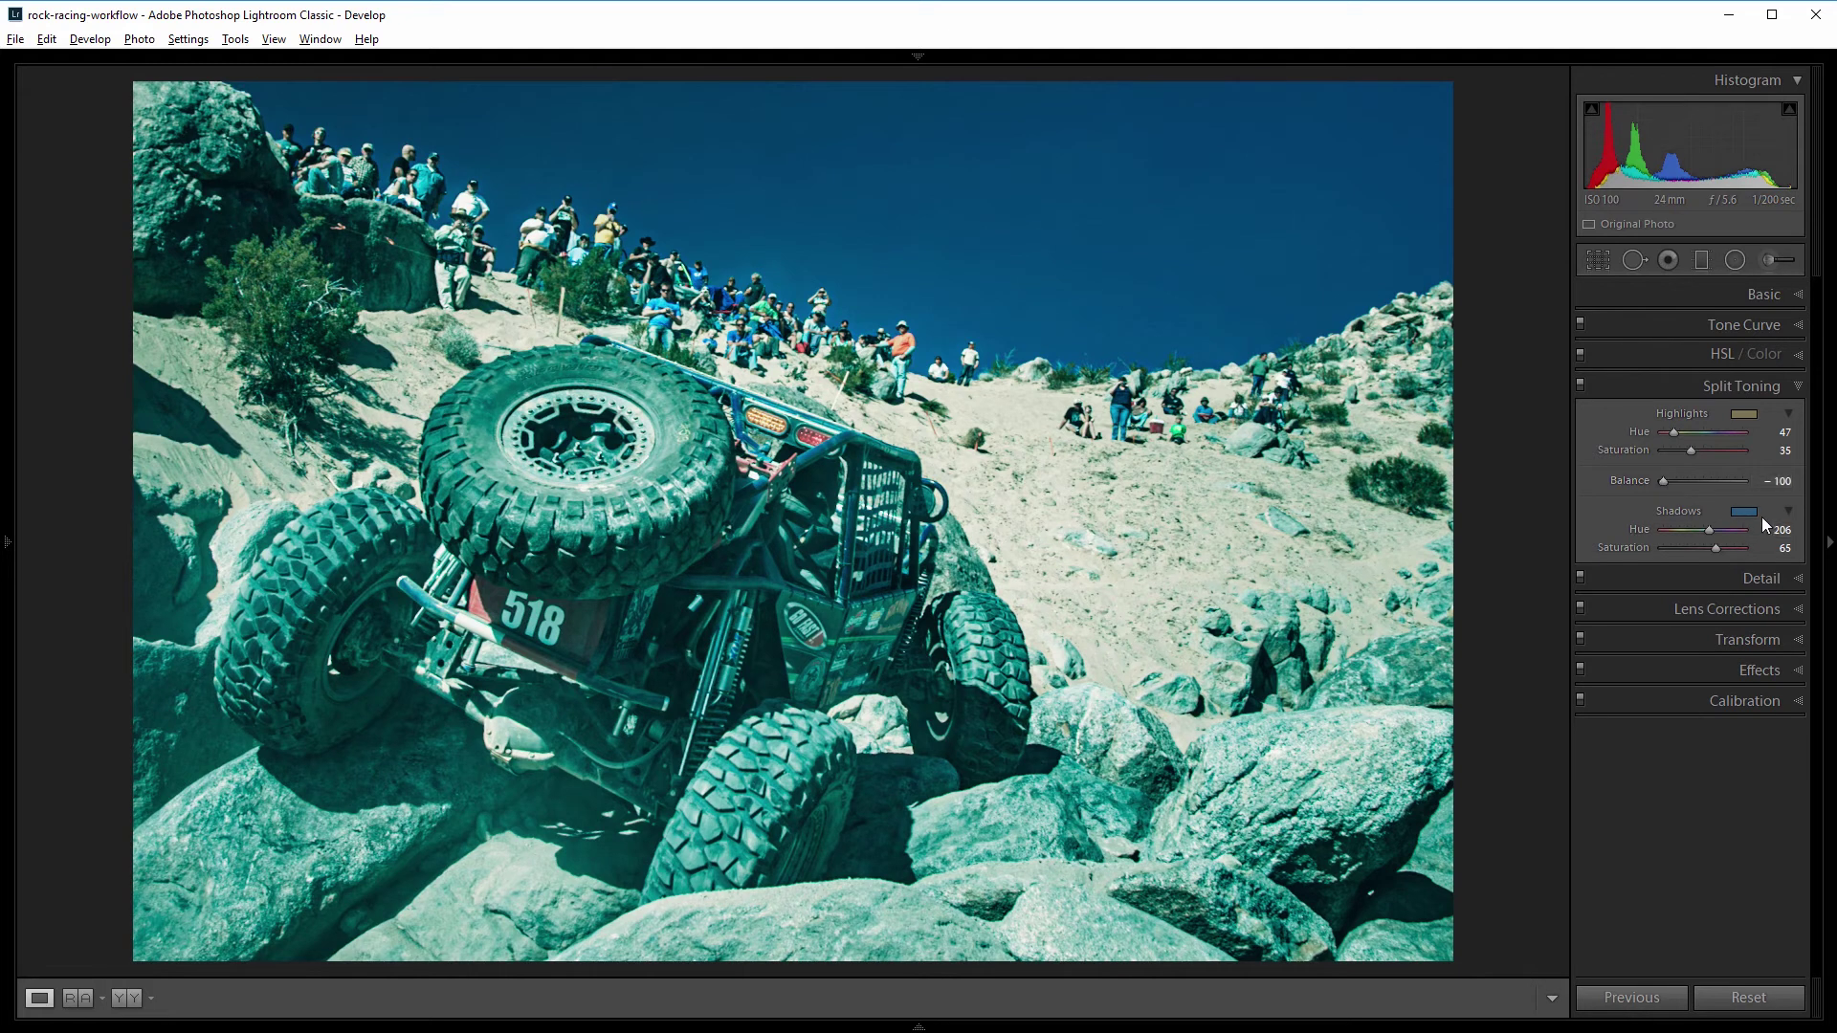
{"action": "left_click_drag", "start_coordinate": [1664, 482], "coordinate": [1756, 483]}
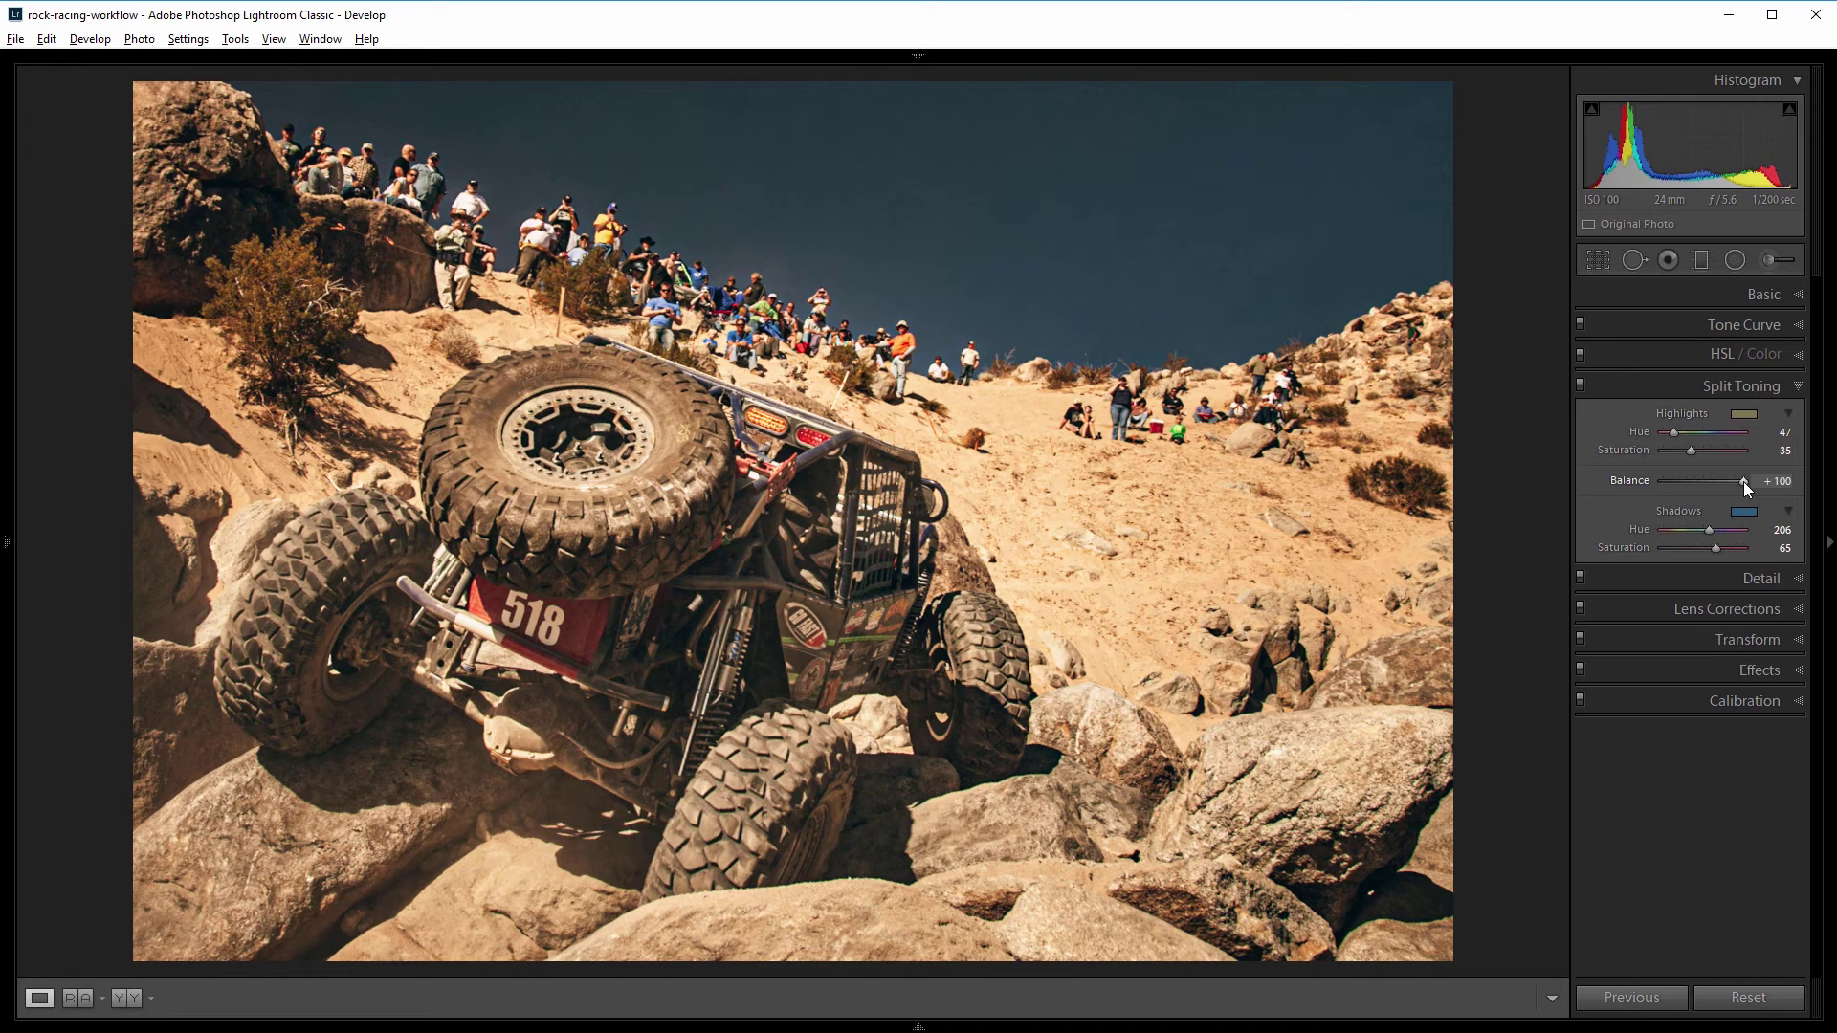
{"action": "left_click_drag", "start_coordinate": [1744, 481], "coordinate": [1718, 487]}
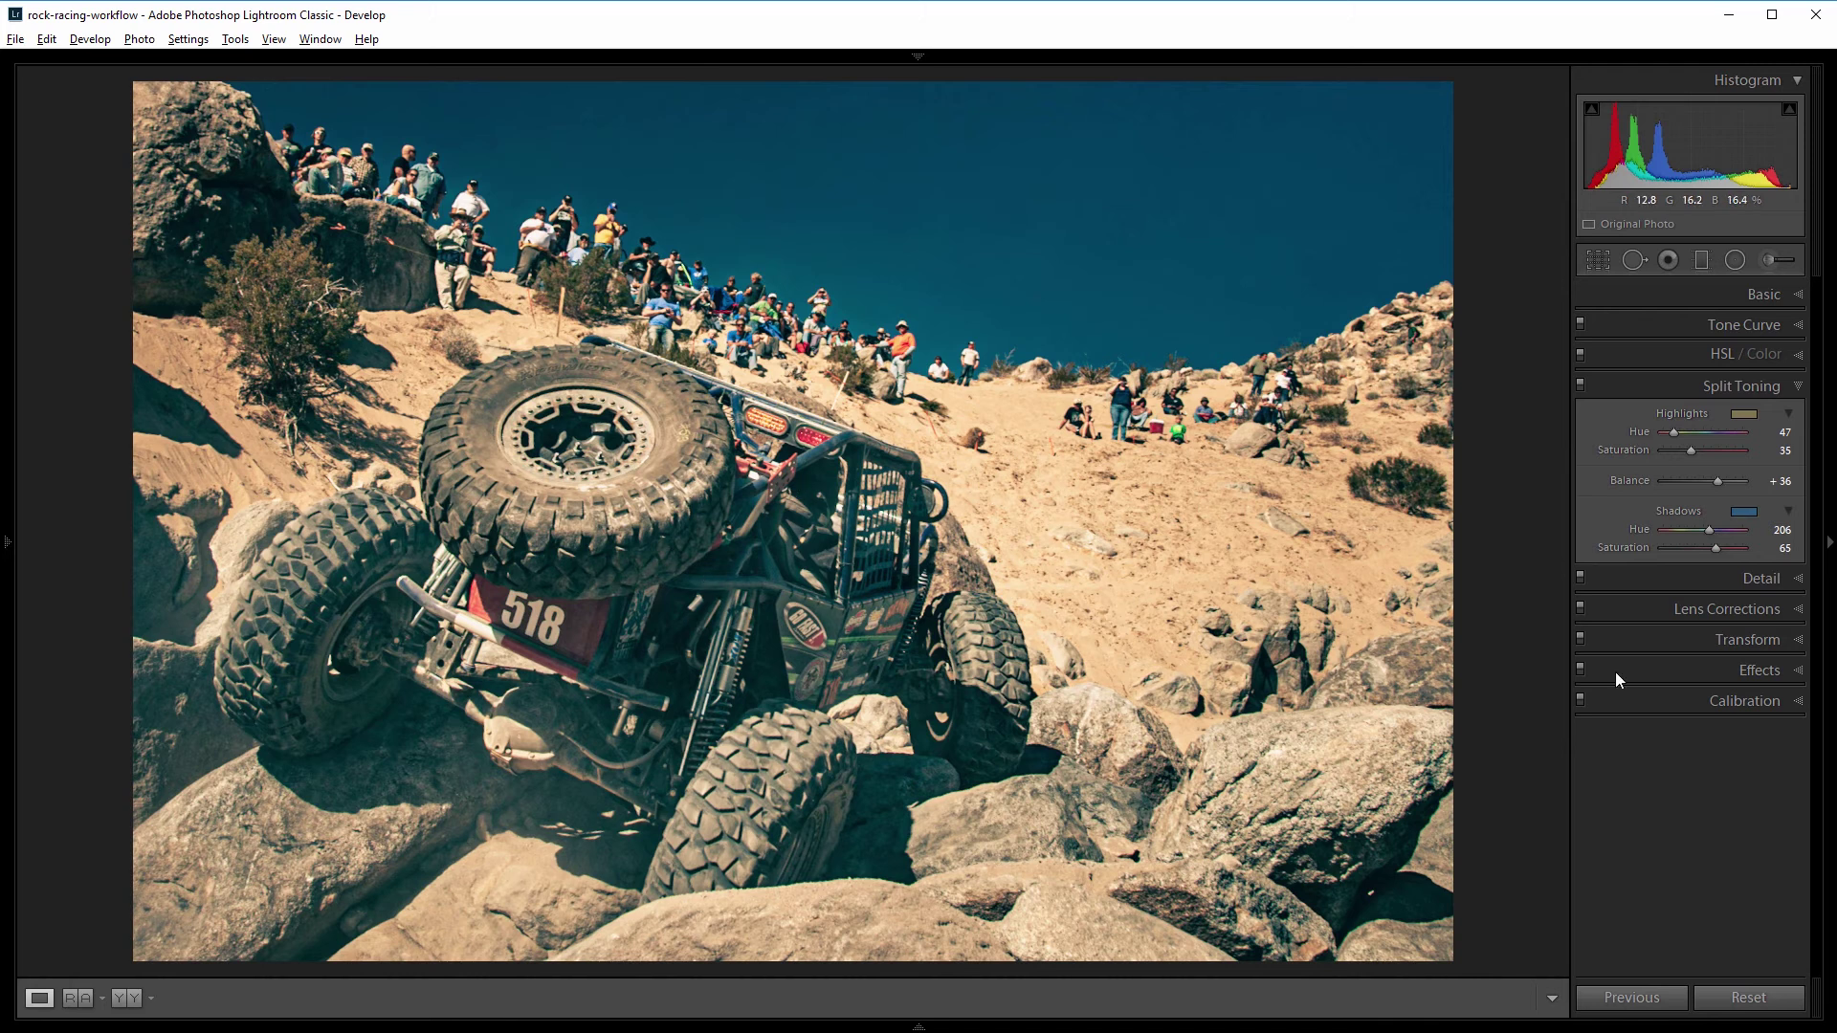
Step: In the Effects panel, set Post-Crop Vignetting Amount to -14
{"action": "left_click", "coordinate": [1773, 671]}
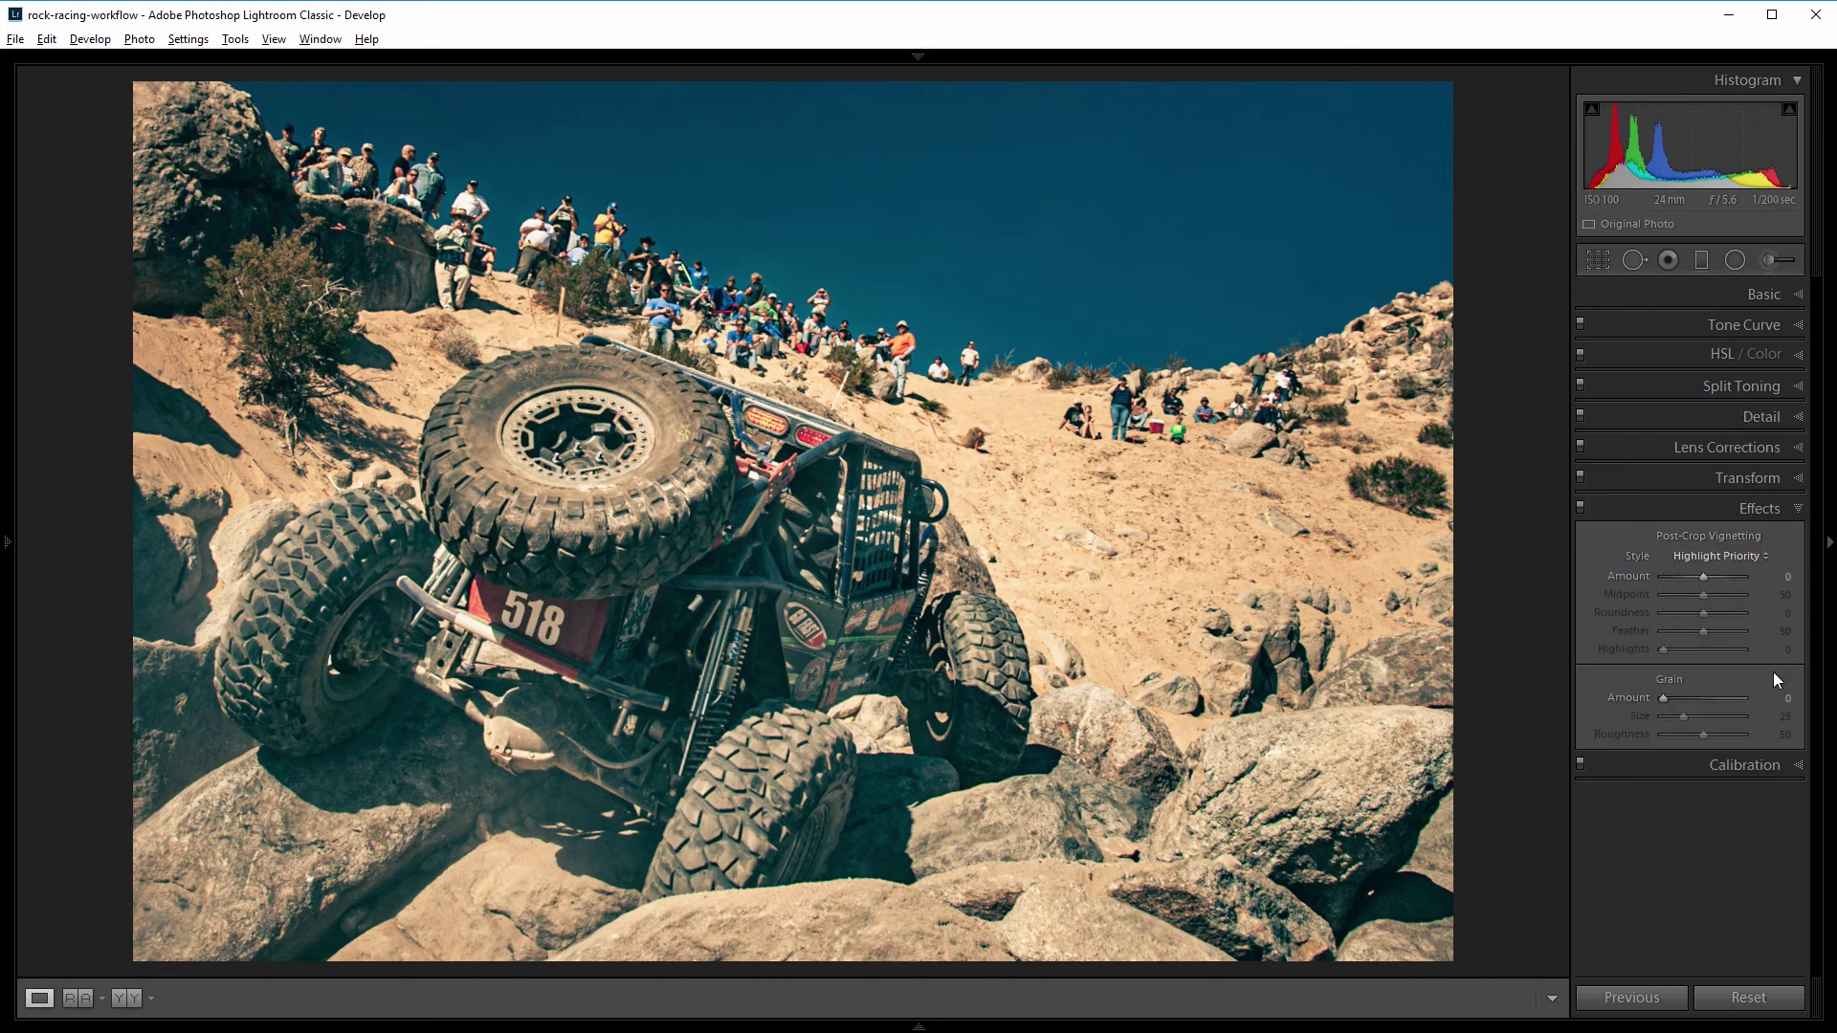
{"action": "left_click_drag", "start_coordinate": [1706, 578], "coordinate": [1700, 578]}
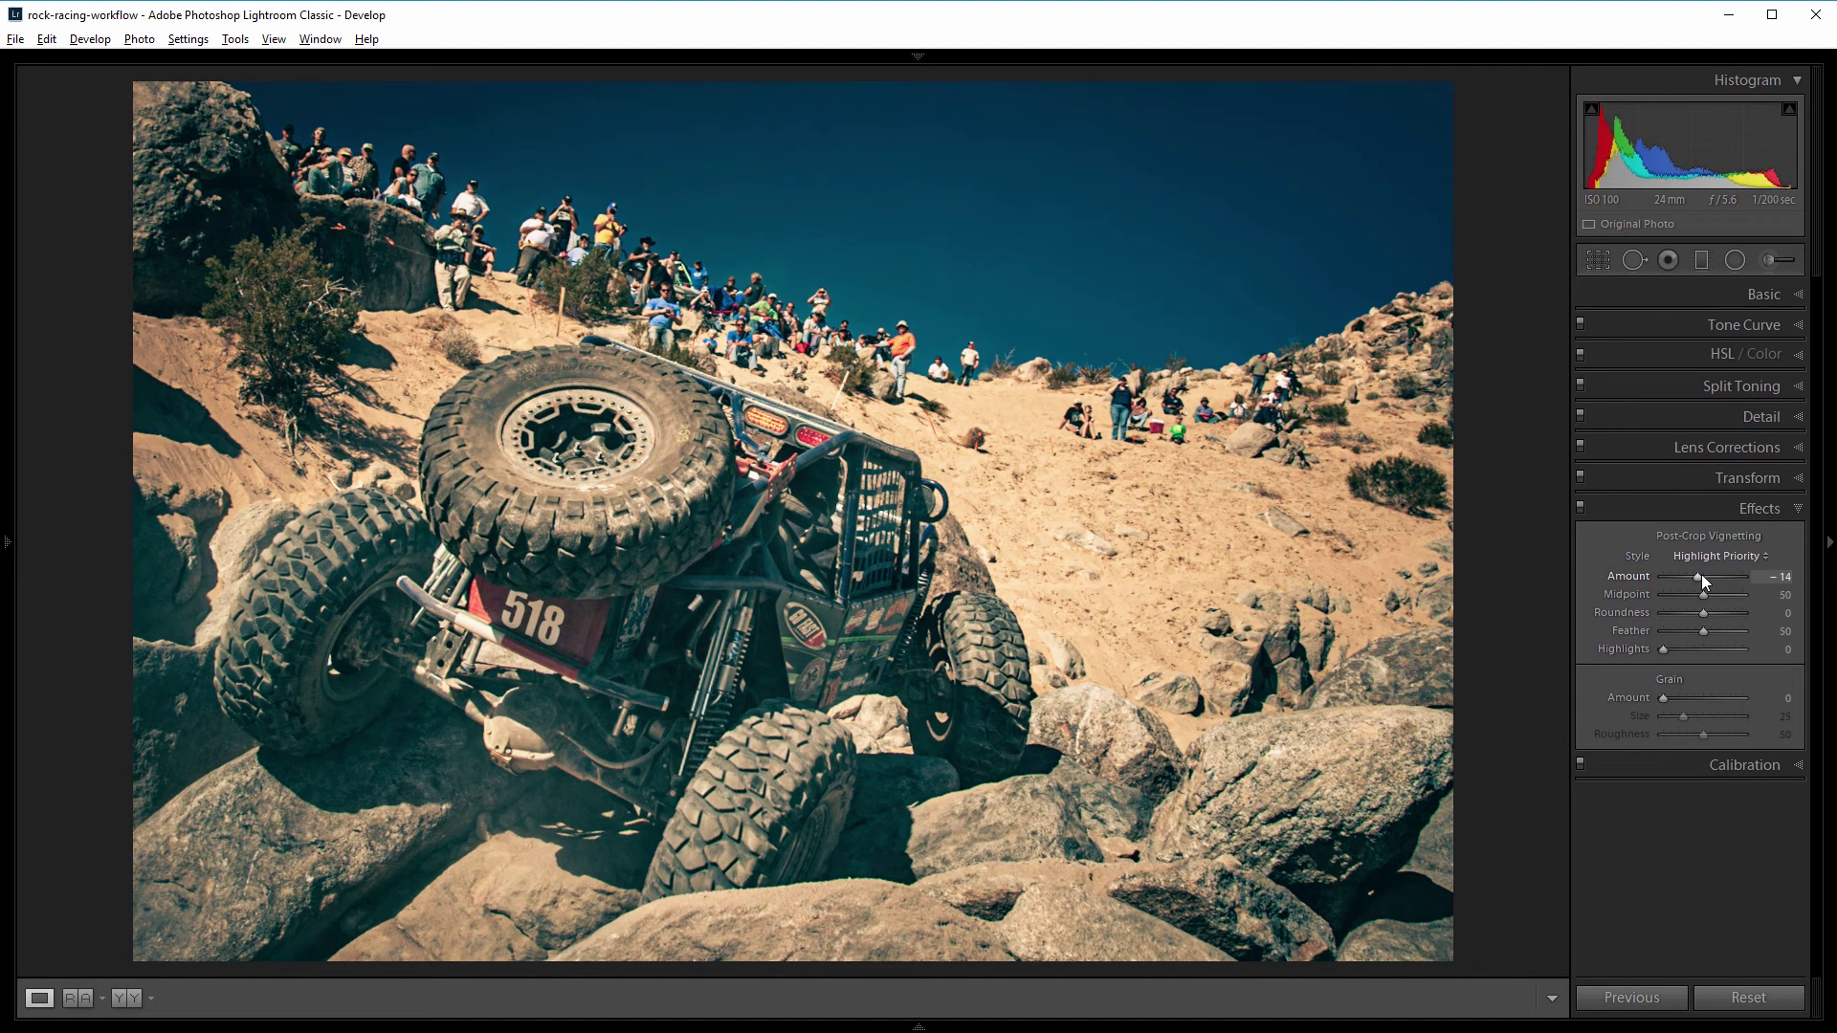
{"action": "left_click", "coordinate": [1738, 762]}
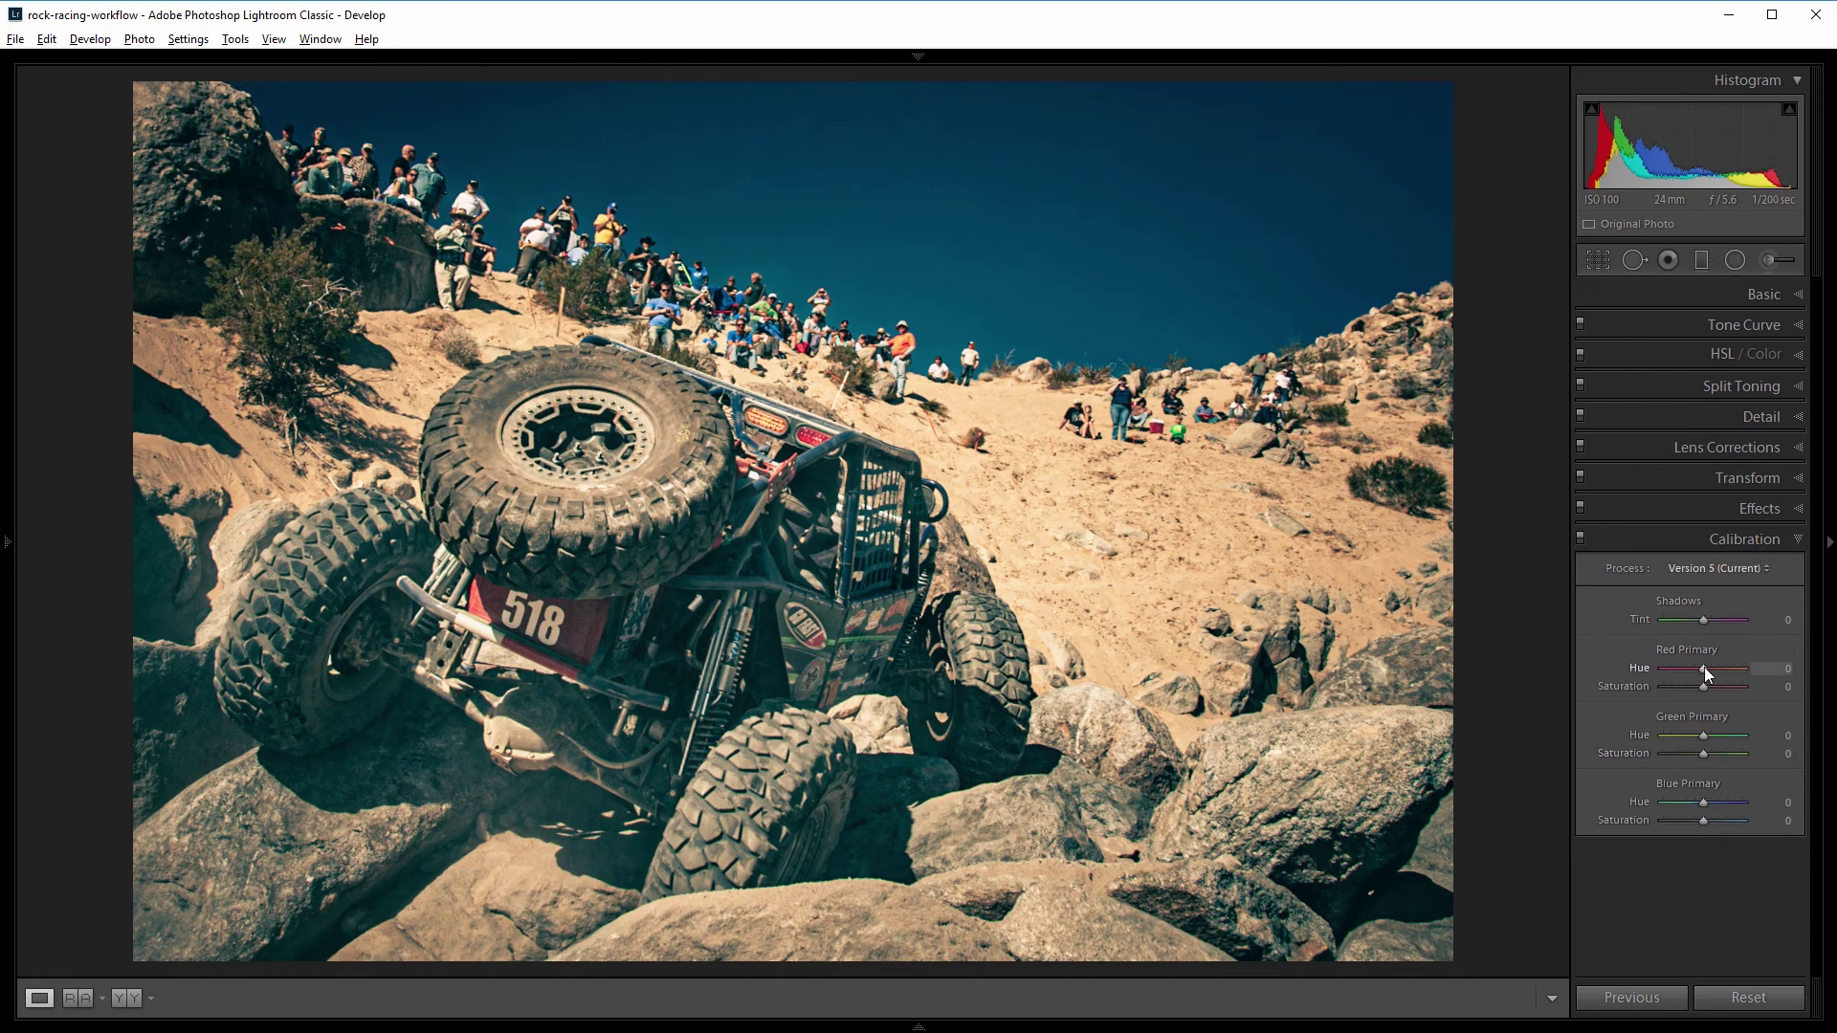
Step: Set Red Primary Hue to +29 and Blue Primary Hue to -26, then compare Before/After
{"action": "left_click_drag", "start_coordinate": [1704, 666], "coordinate": [1708, 668]}
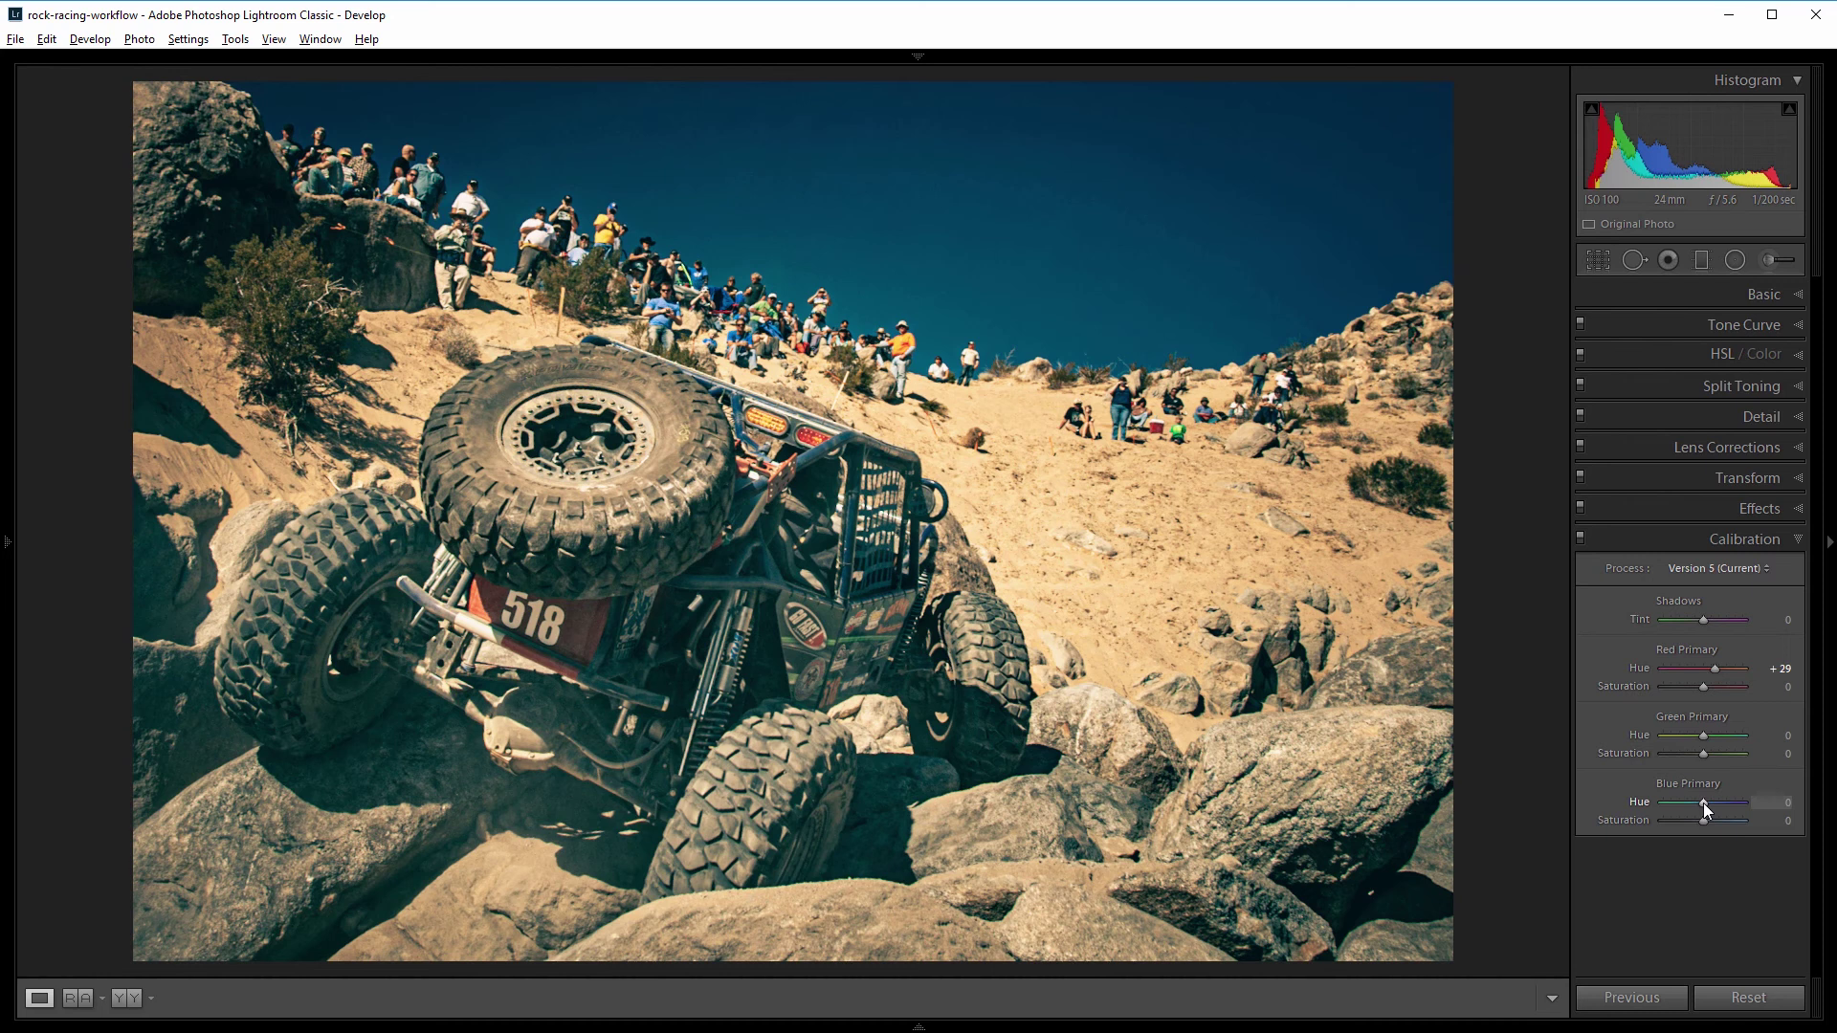
{"action": "left_click_drag", "start_coordinate": [1704, 802], "coordinate": [1692, 809]}
{"action": "key", "text": "backslash"}
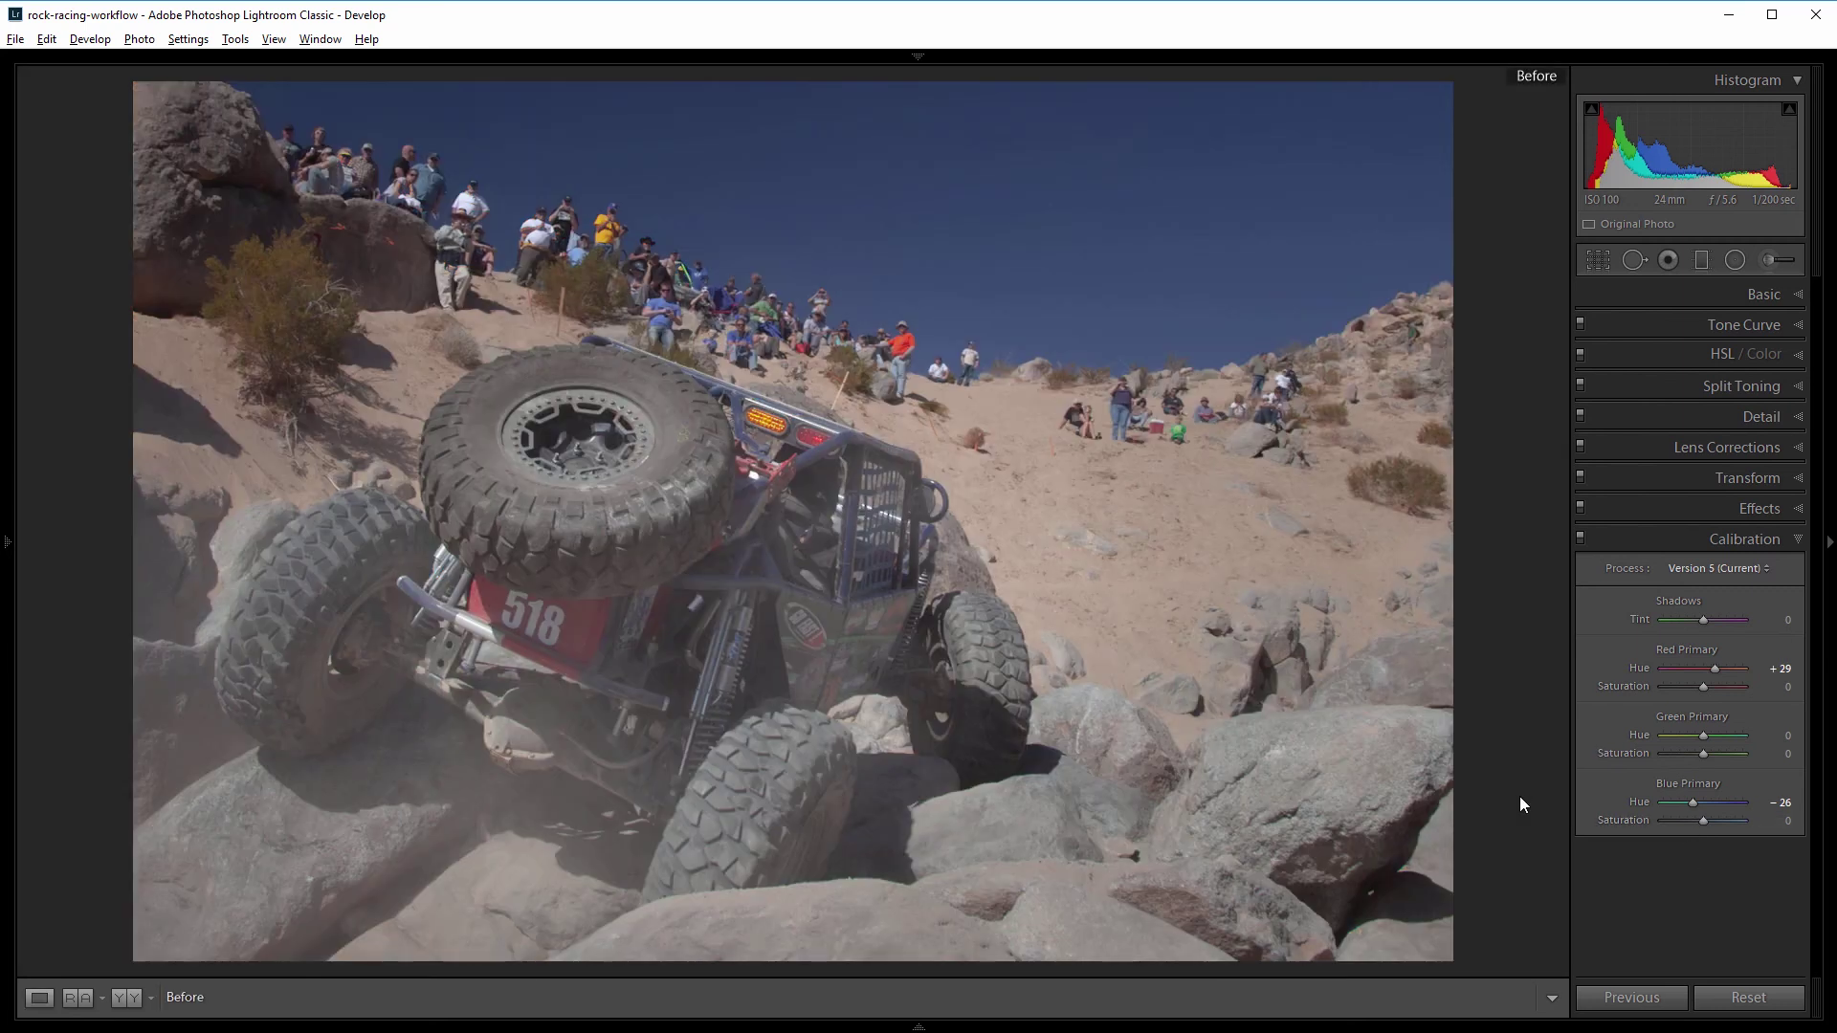
{"action": "key", "text": "backslash"}
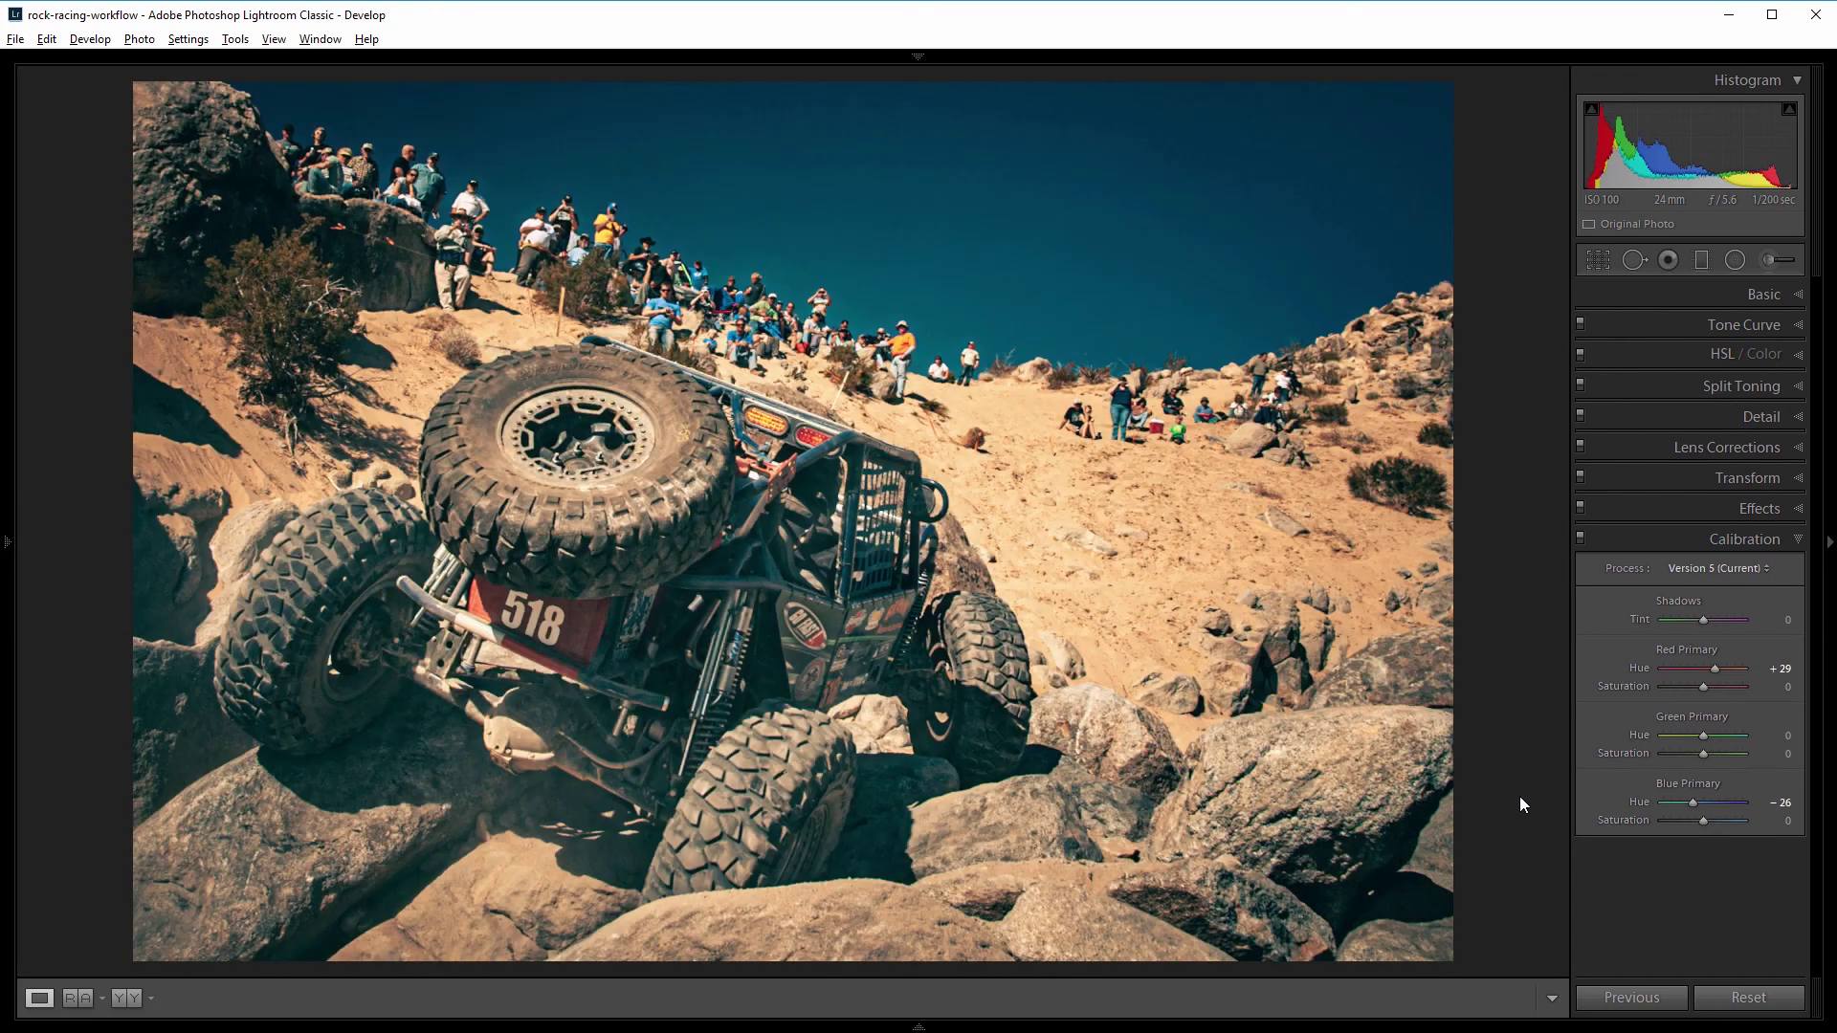